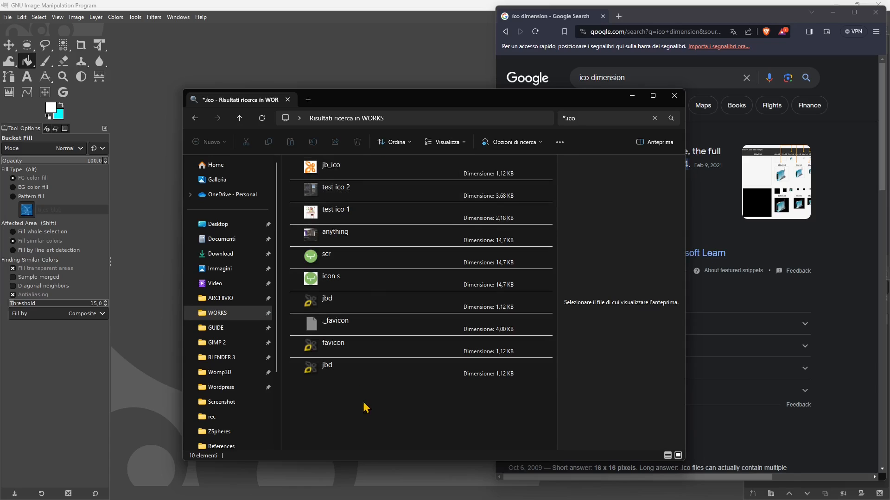
Examine the web and image search results for "ico dimension" to learn the standard icon sizes
left_click(672, 23)
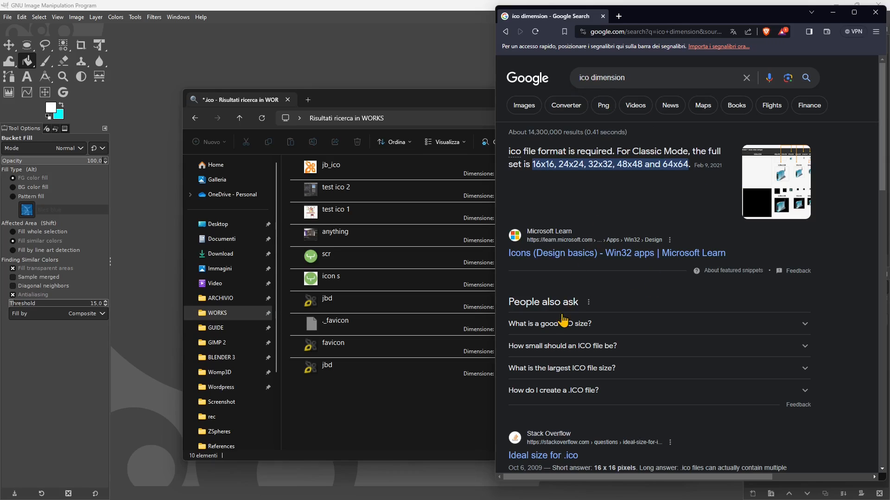
scroll(667, 184, "down", 4)
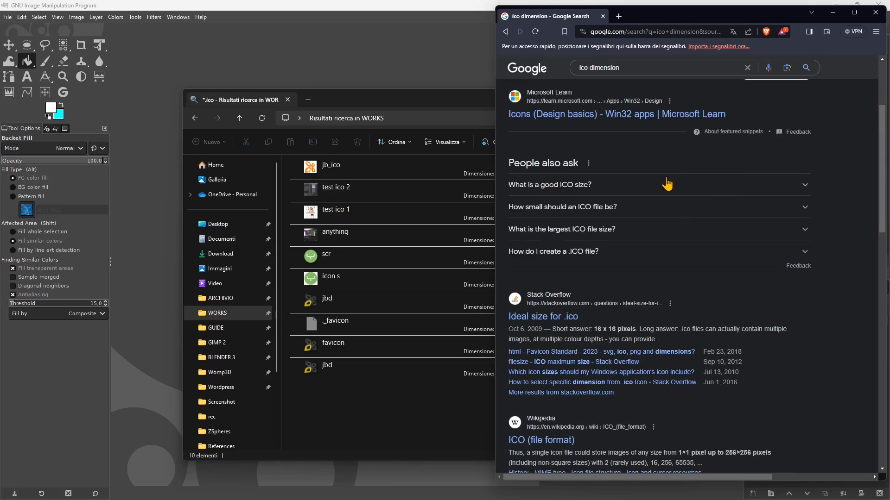
scroll(634, 324, "up", 4)
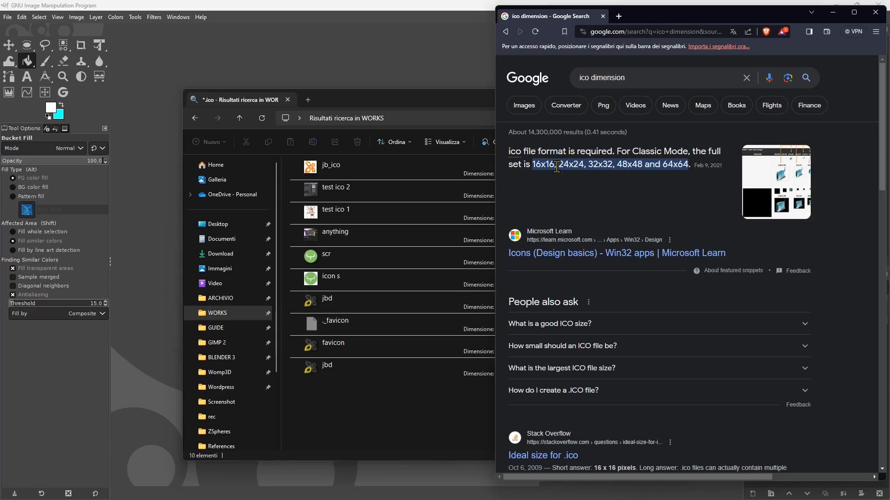
left_click(524, 106)
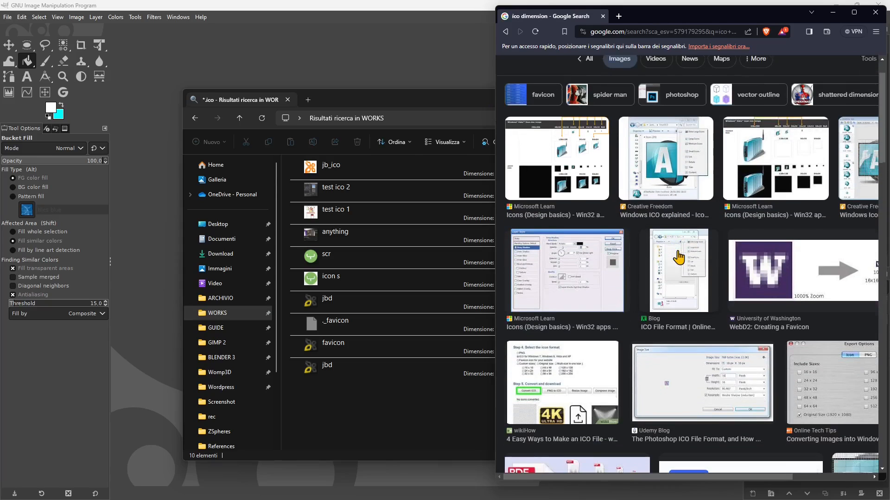
scroll(682, 254, "down", 1)
scroll(683, 254, "down", 3)
scroll(682, 253, "up", 4)
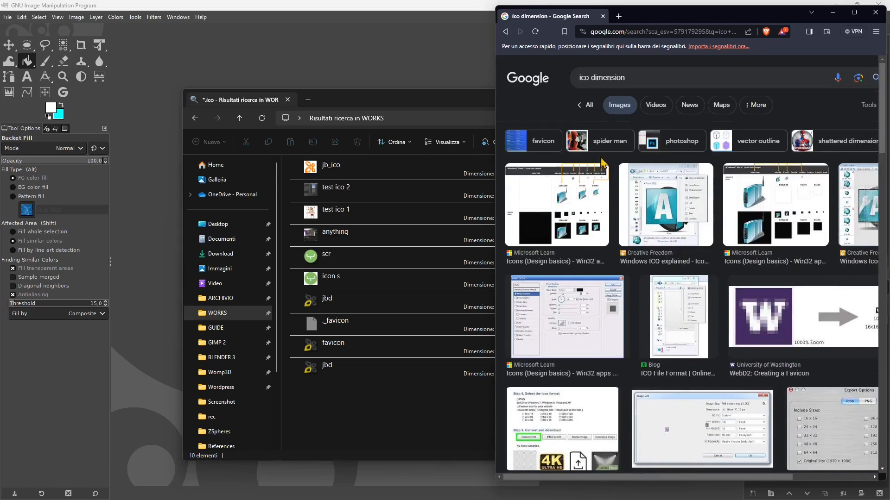
left_click(508, 32)
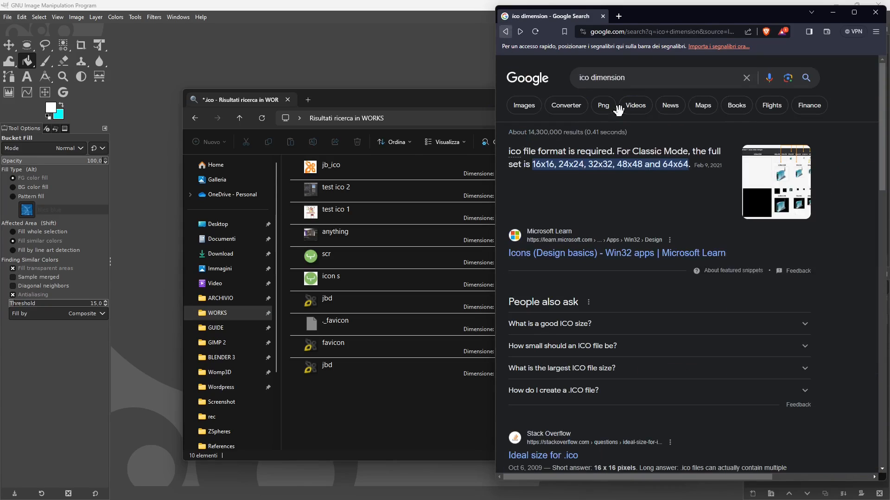
double_click(593, 165)
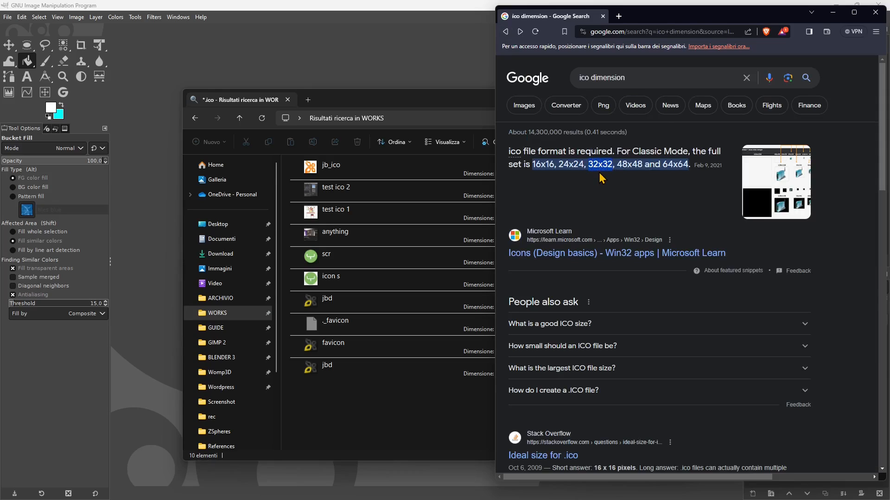
Open the jb_ico file from the WORKS folder's search results in GIMP and examine its pixels up close
left_click(407, 400)
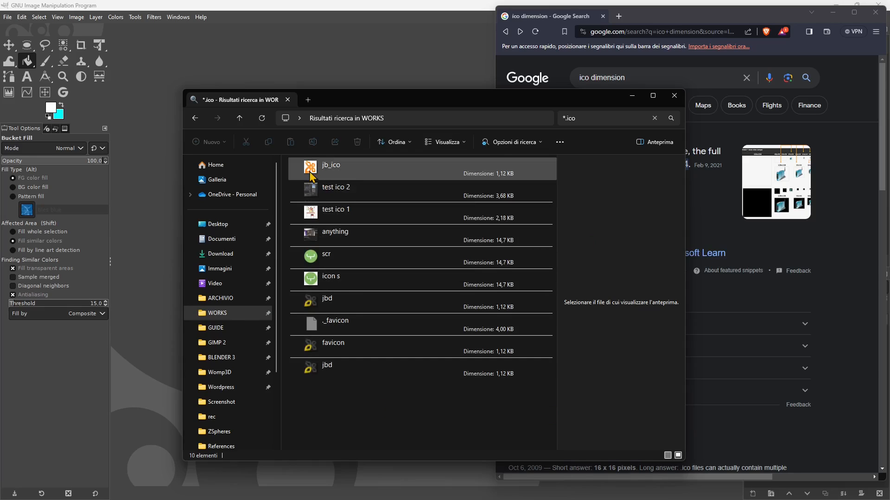
mouse_move(307, 175)
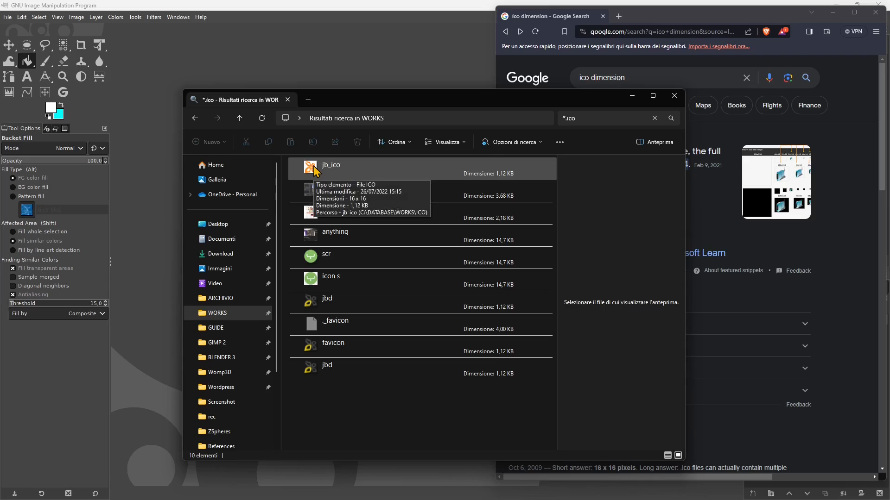
left_click_drag(314, 170, 319, 107)
left_click_drag(323, 68, 323, 68)
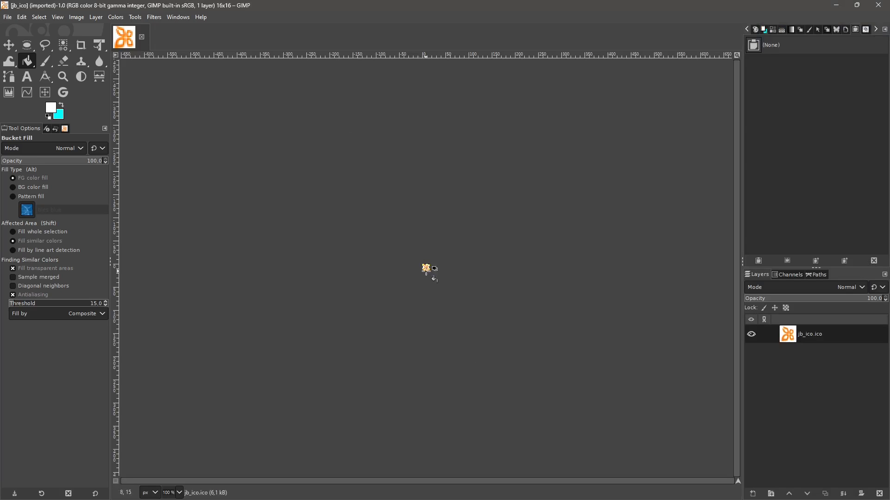
scroll(428, 269, "up", 2)
scroll(426, 268, "up", 7)
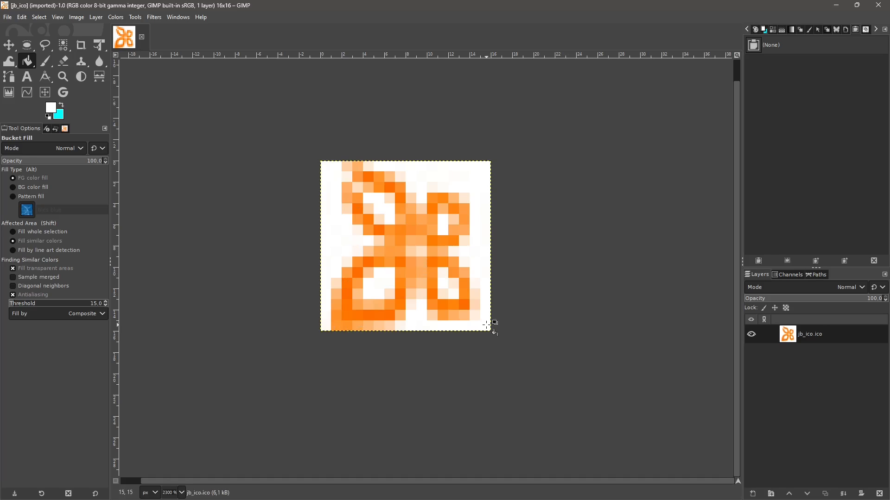
Check the opened jb_ico image's dimensions with Scale Image, leaving its size unmodified
left_click(77, 18)
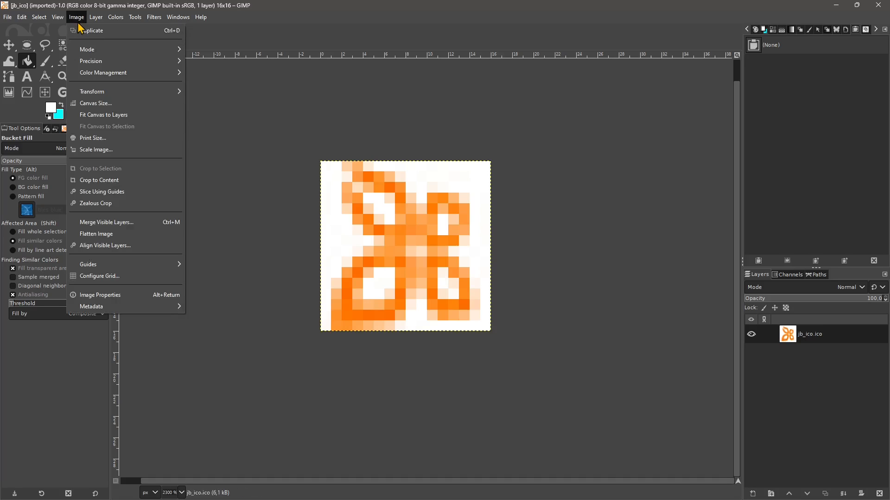
left_click(107, 149)
left_click(433, 243)
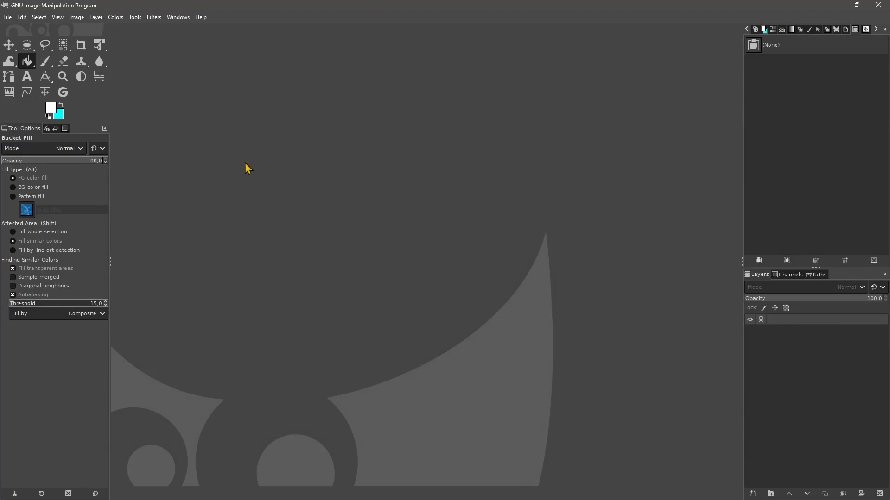
Start a new image with pixels as the unit and set its width and height to 32
left_click(8, 18)
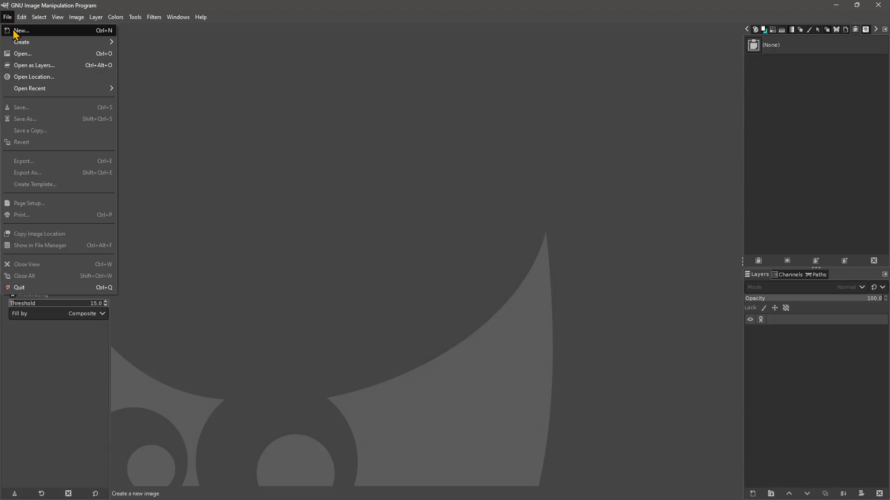
left_click(96, 31)
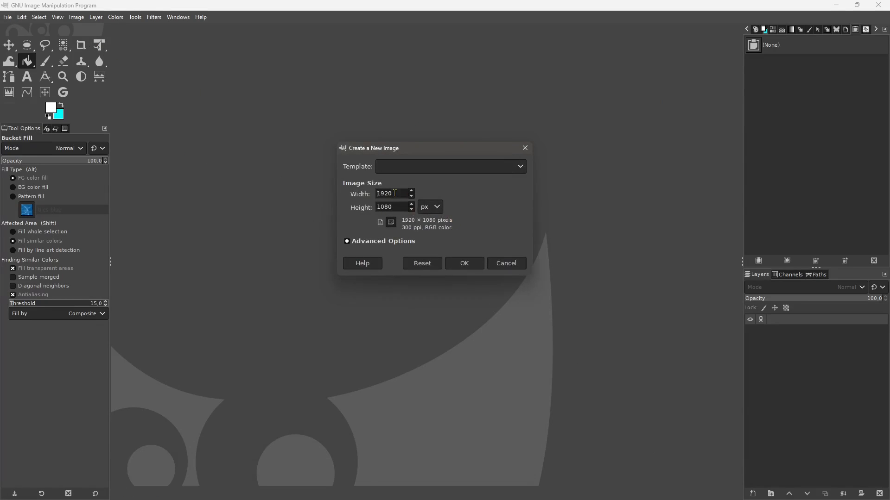
left_click(438, 209)
left_click(433, 214)
left_click_drag(395, 195, 366, 203)
type("32")
key("Tab")
type("32")
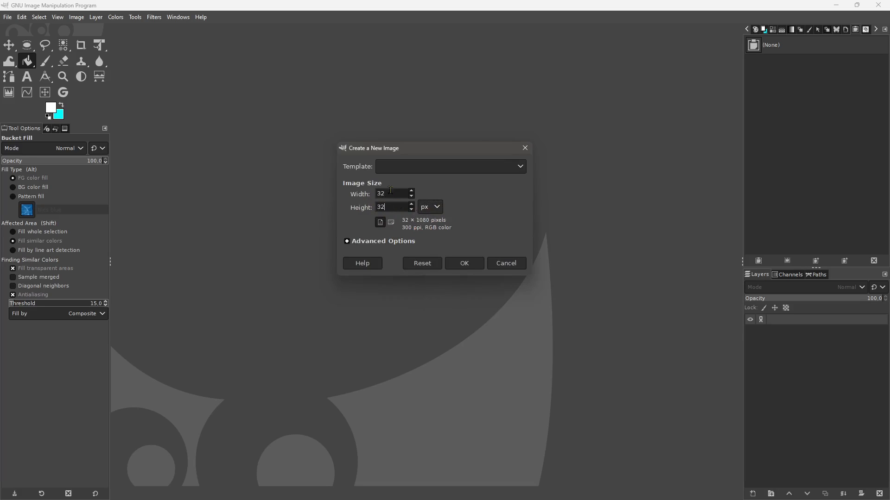
Try a width of 48 px for the new image and set it back to 32 px
left_click_drag(390, 190, 372, 194)
type("48")
left_click(395, 207)
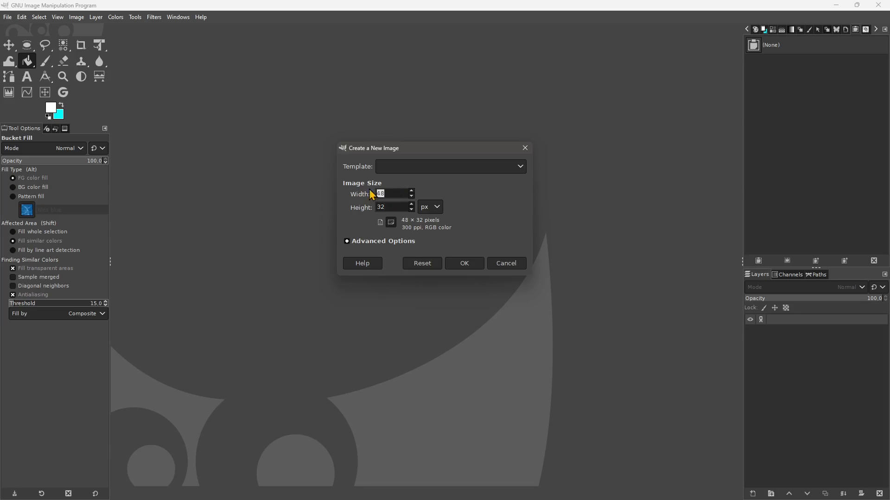
type("32")
left_click(398, 207)
Create the 32 × 32 px image and bucket-fill its background with the white foreground colour
left_click_drag(423, 153, 423, 171)
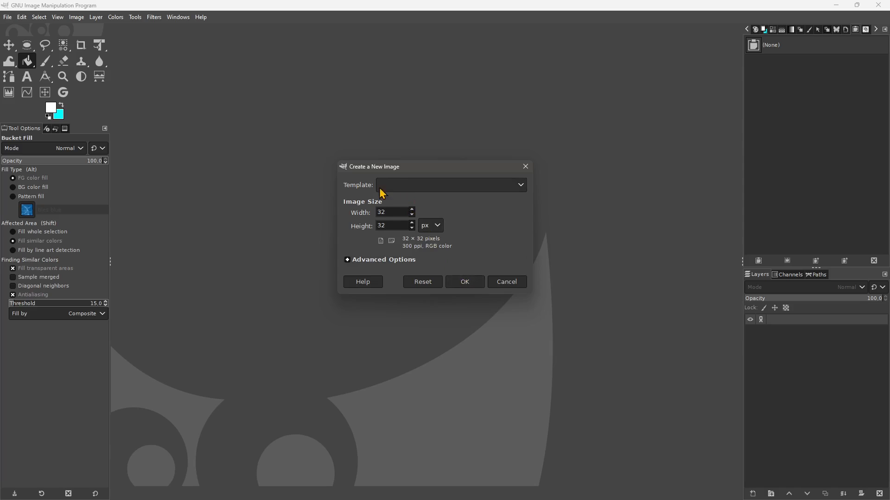
left_click(464, 282)
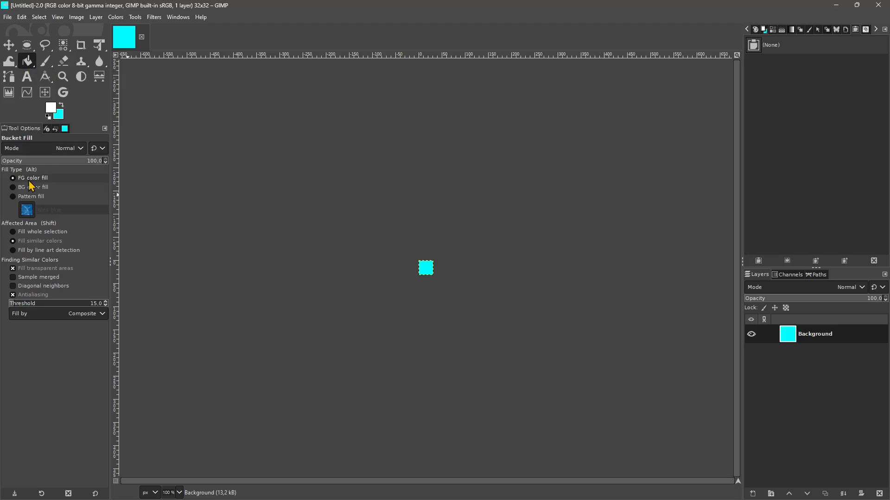
left_click(429, 267)
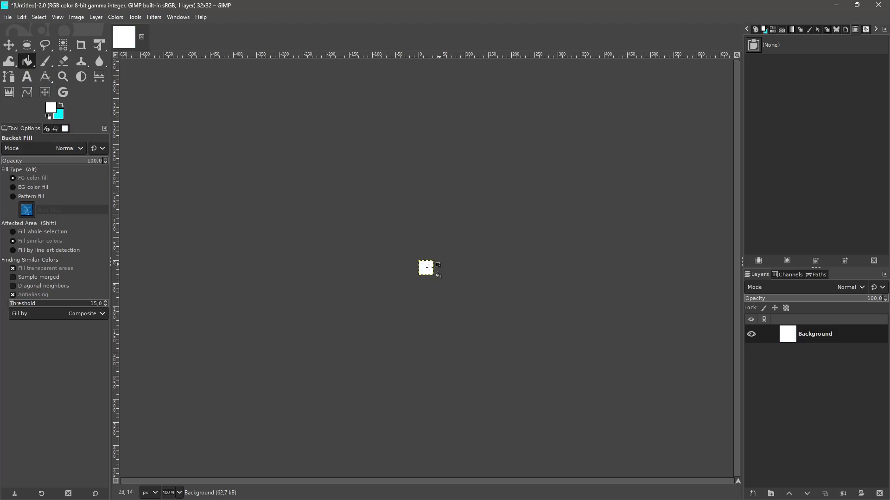
Set up the Paintbrush with a black foreground, white background, the 2. Hardness 100 brush and a size of 2
scroll(432, 278, "up", 1)
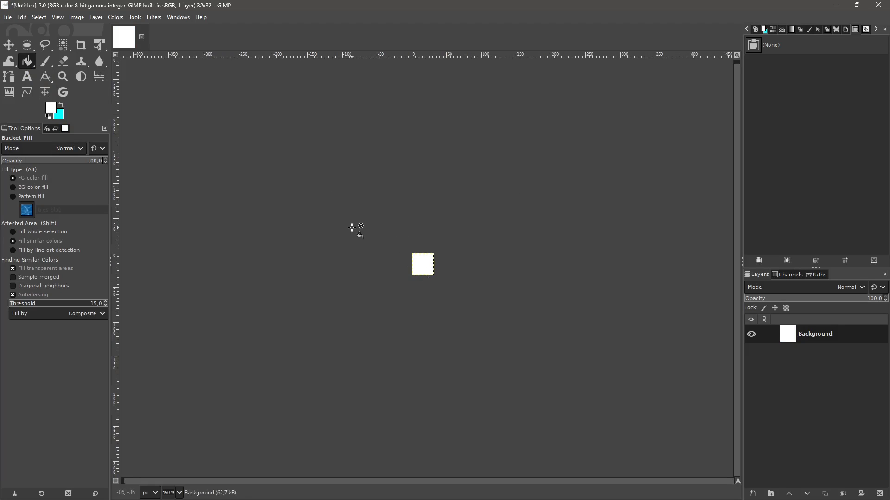
scroll(389, 234, "up", 4, "ctrl")
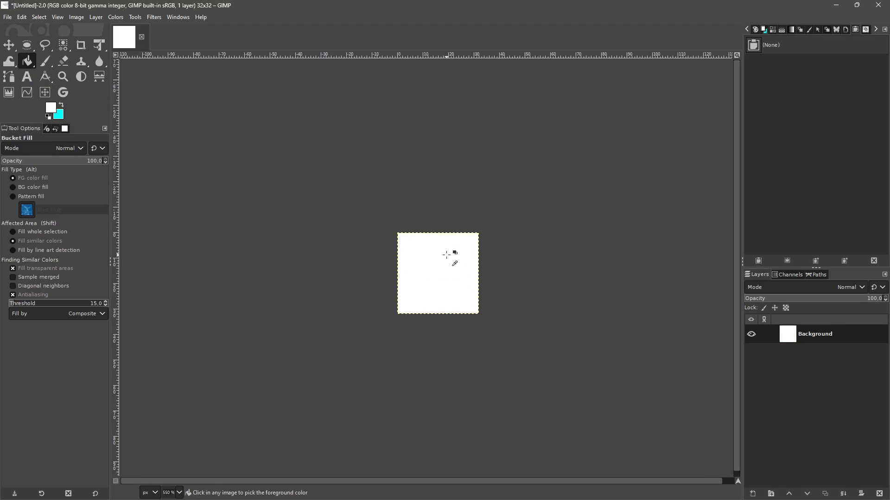
scroll(444, 255, "up", 2, "ctrl")
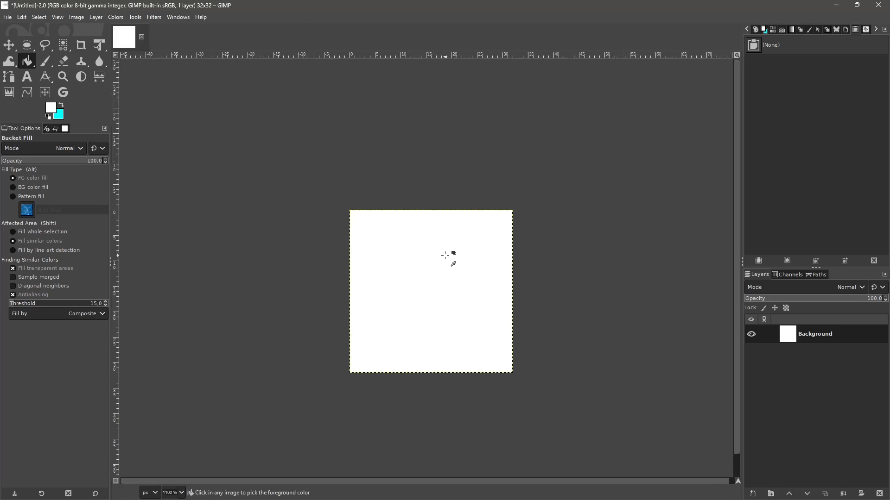
scroll(444, 254, "down", 1, "ctrl")
scroll(445, 255, "up", 2, "ctrl")
scroll(407, 296, "down", 1, "ctrl")
scroll(395, 363, "up", 1, "ctrl")
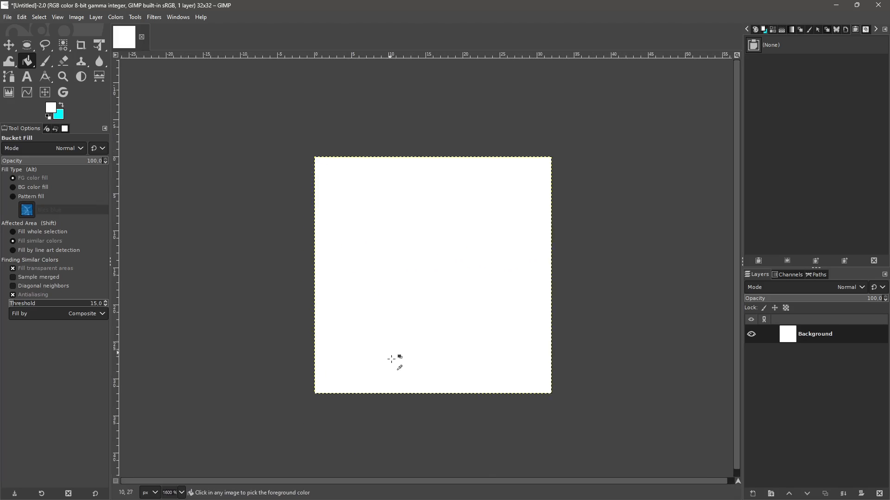
scroll(390, 369, "up", 1, "ctrl")
scroll(389, 369, "down", 1, "ctrl")
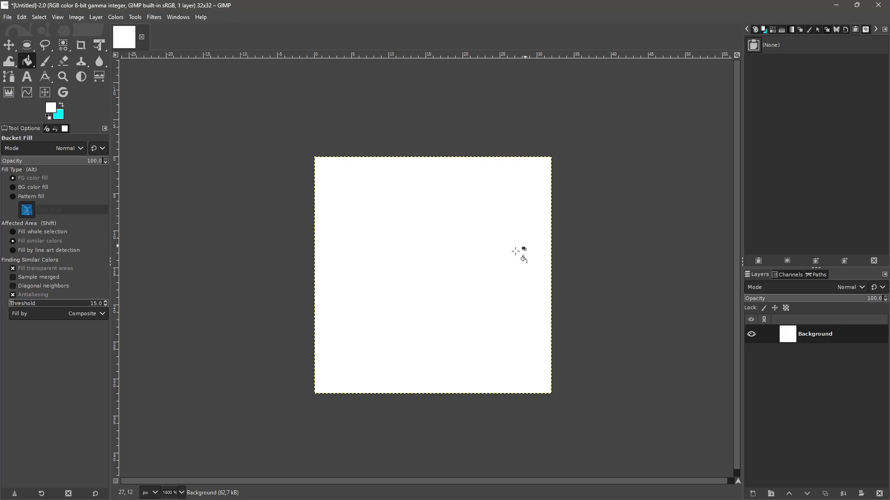
left_click(45, 62)
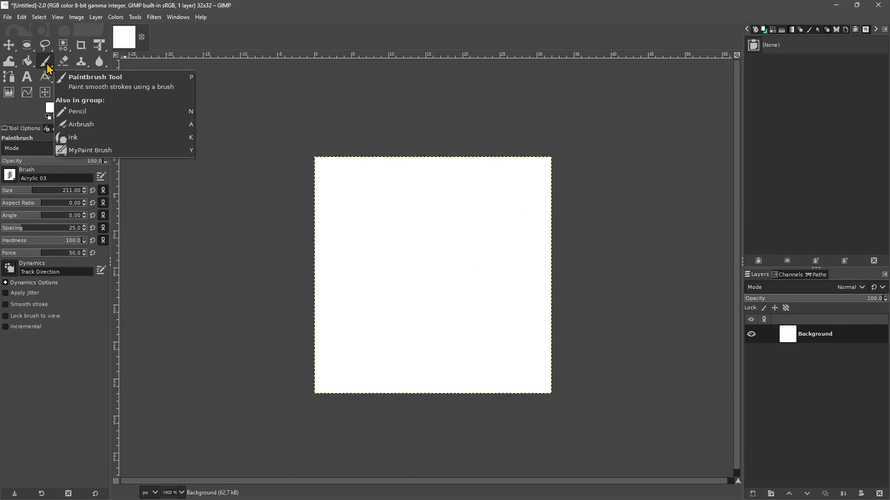
left_click_drag(32, 197, 14, 195)
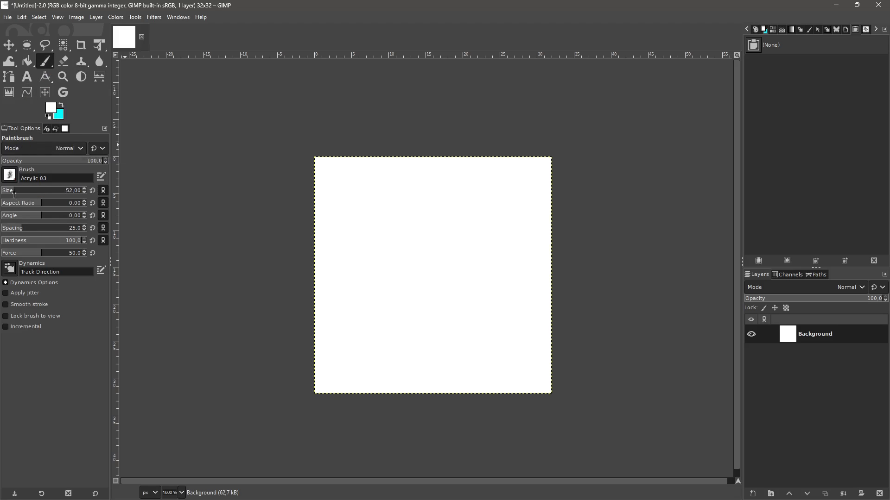
left_click(103, 492)
left_click(10, 175)
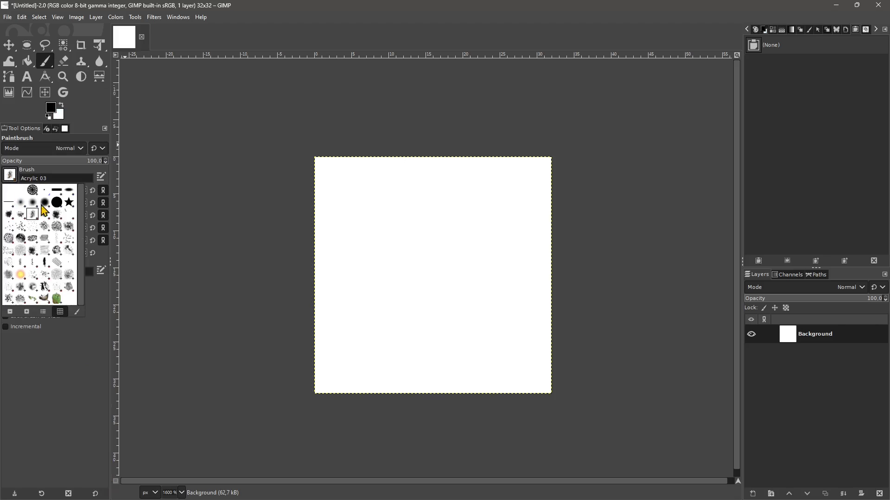
left_click(60, 206)
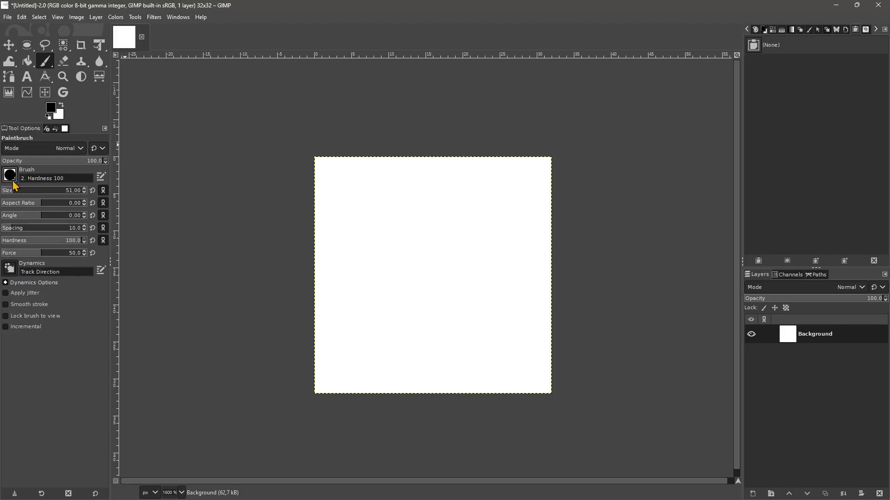
left_click_drag(11, 196, 9, 196)
left_click_drag(4, 196, 6, 196)
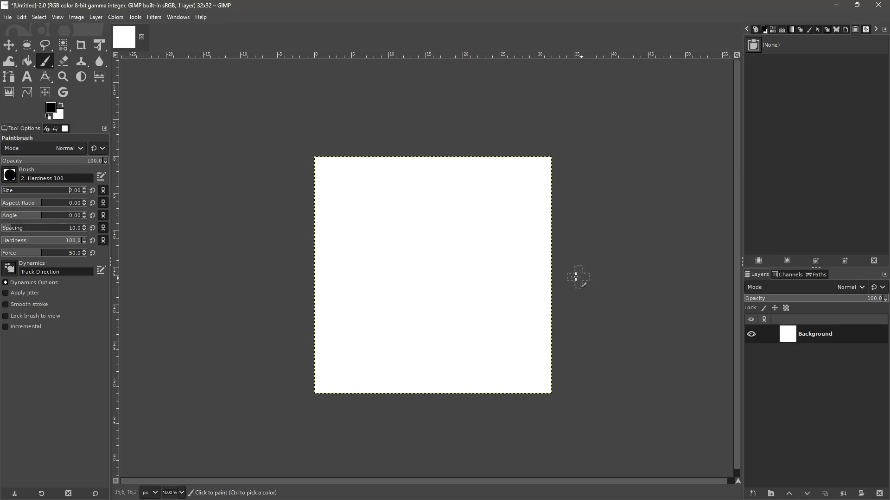
Paint the letters "ico" freehand in black across the middle of the white canvas
left_click_drag(362, 230, 347, 320)
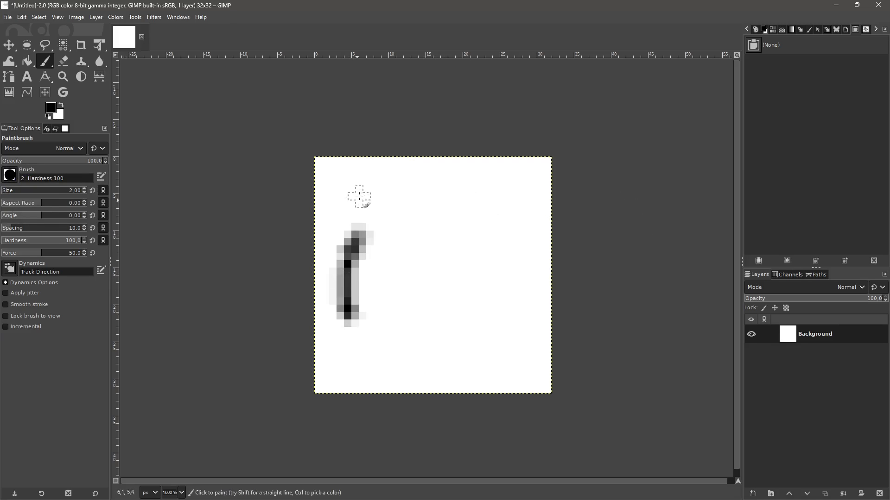
left_click_drag(357, 193, 362, 190)
mouse_move(436, 232)
left_mouse_down()
mouse_move(388, 265)
mouse_move(417, 308)
mouse_move(429, 306)
mouse_move(390, 290)
mouse_move(408, 241)
mouse_move(434, 227)
left_mouse_up()
mouse_move(510, 241)
left_mouse_down()
mouse_move(466, 273)
mouse_move(539, 262)
mouse_move(459, 290)
mouse_move(537, 264)
mouse_move(459, 259)
left_mouse_up()
mouse_move(358, 231)
left_mouse_down()
mouse_move(349, 294)
mouse_move(343, 270)
mouse_move(356, 239)
left_mouse_up()
left_click(363, 198)
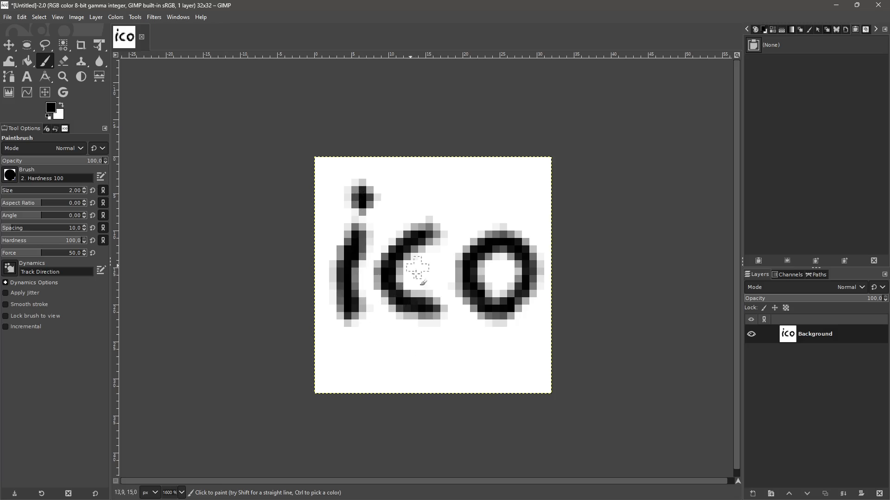
Try an underline stroke beneath the letters and another stroke above them, and undo both
mouse_move(367, 345)
left_mouse_down()
mouse_move(507, 354)
mouse_move(360, 347)
mouse_move(425, 350)
left_mouse_up()
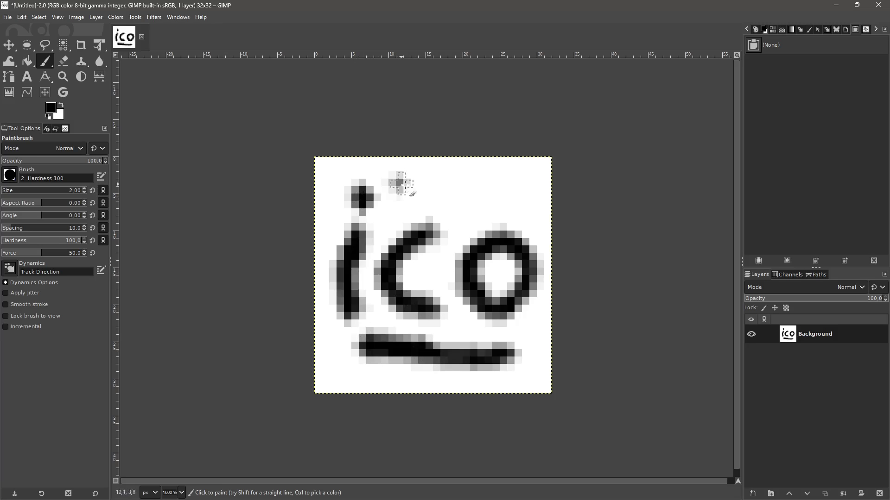
left_click_drag(396, 181, 493, 200)
key("ctrl+z")
key("ctrl+z")
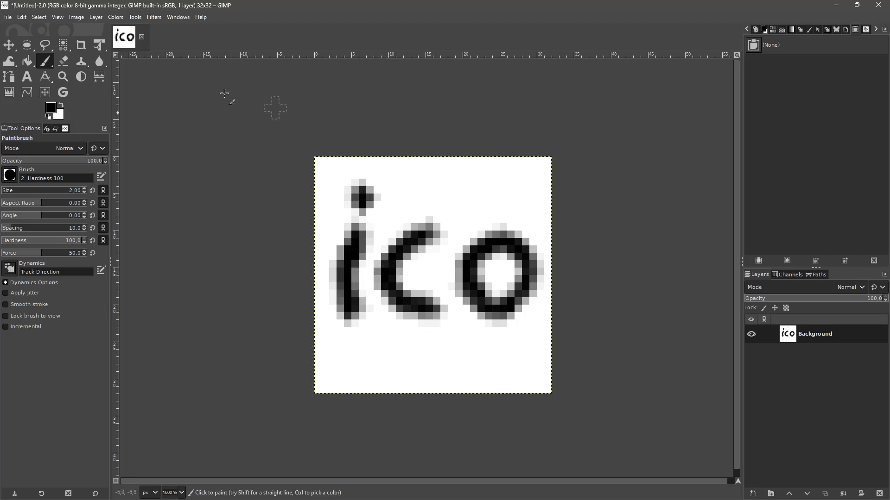
Start exporting the image to the Assets folder under the file name icon.ico
left_click(9, 17)
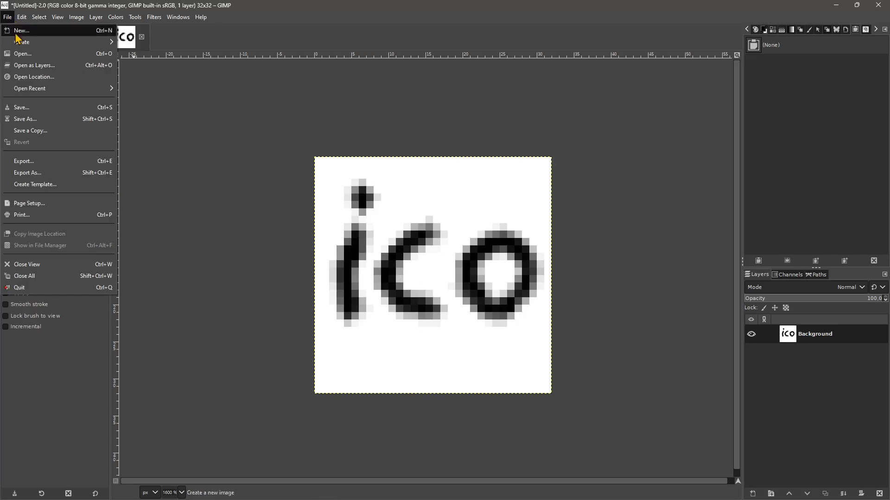
left_click(34, 174)
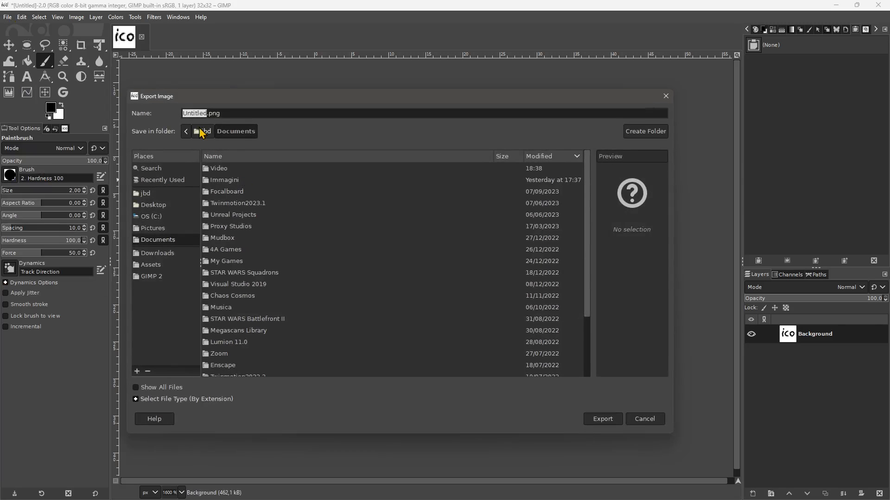
left_click(155, 267)
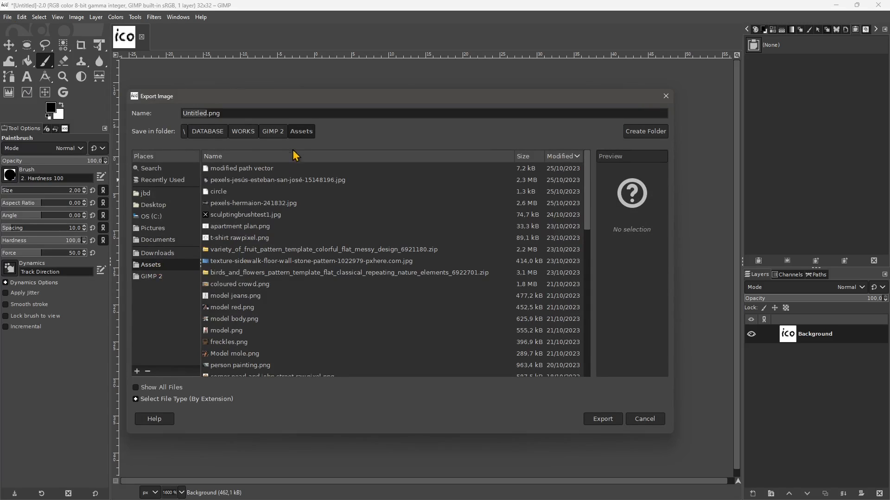
left_click(217, 113)
double_click(202, 113)
type("icon.ico")
Set the export file type to Microsoft Windows icon and proceed to the icon export options
left_click(152, 400)
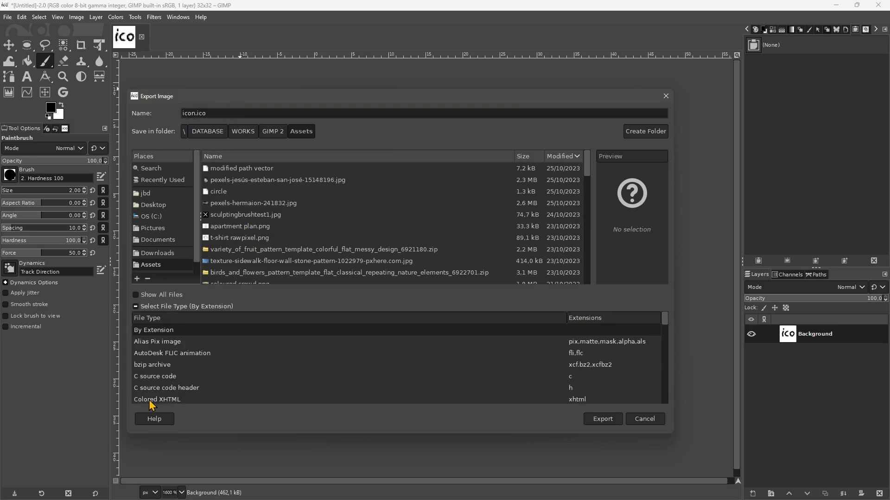
scroll(559, 350, "down", 5)
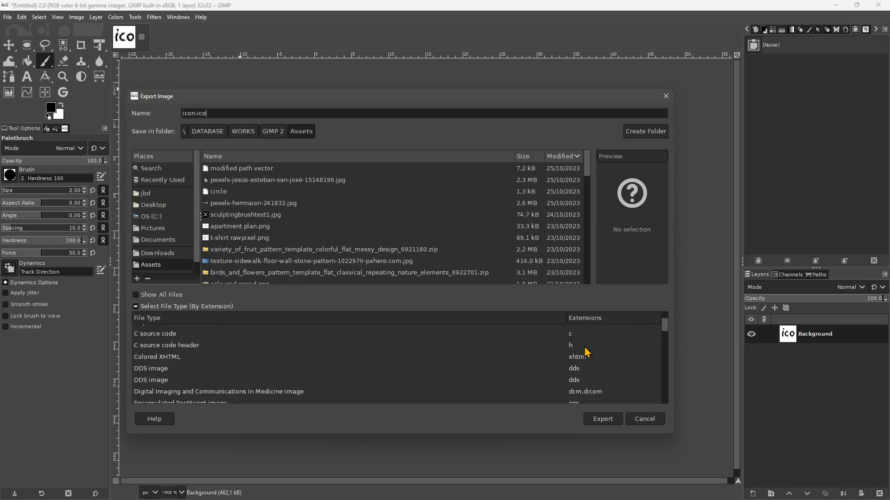
scroll(587, 354, "down", 5)
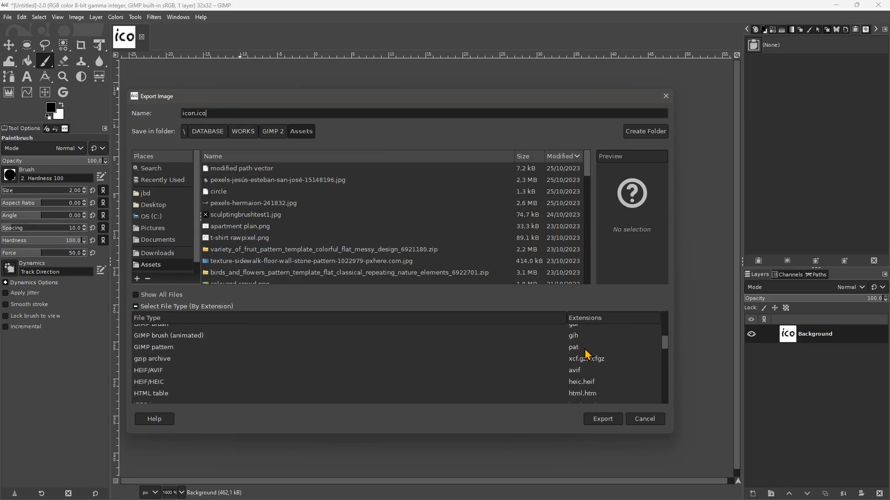
left_click(574, 370)
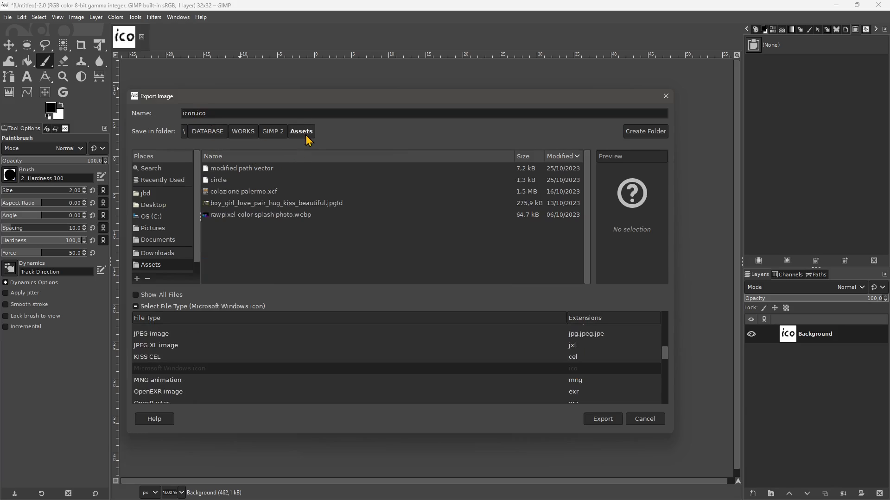
left_click(602, 420)
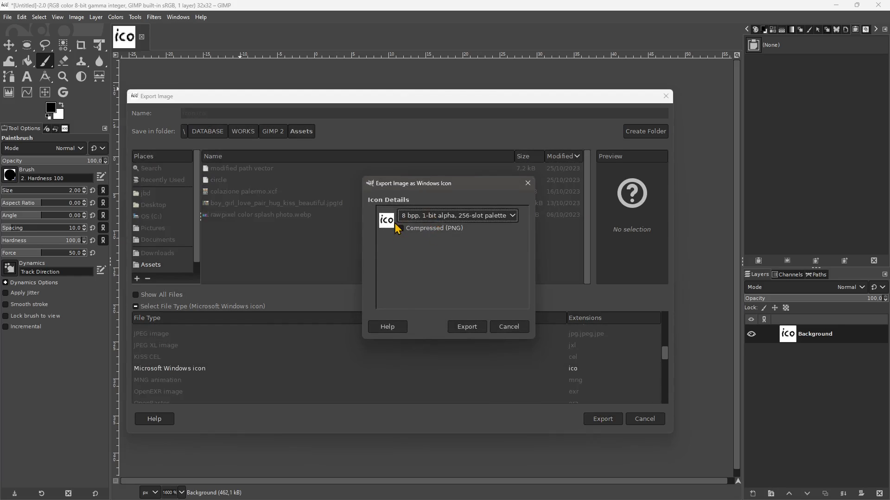
Compare the 1 bpp and 4 bpp icon formats and set it to 4 bpp, 1-bit alpha, 16-slot palette
left_click(434, 216)
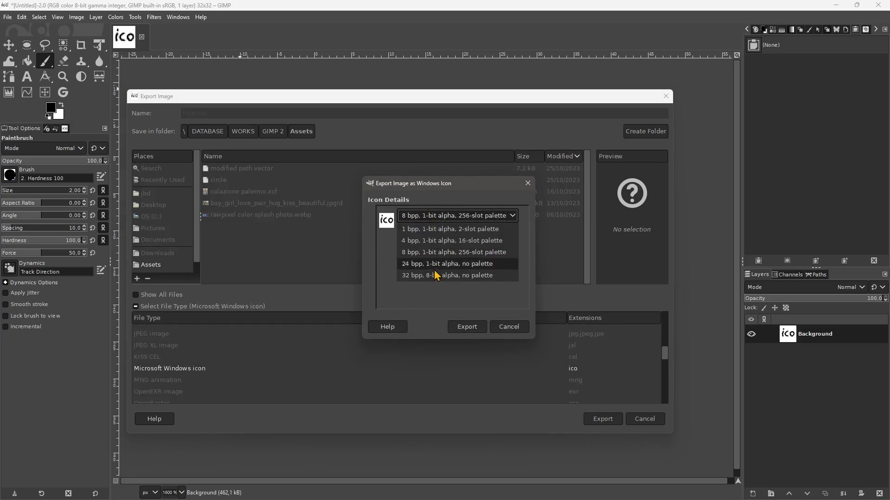
left_click(415, 229)
left_click(416, 216)
left_click(410, 245)
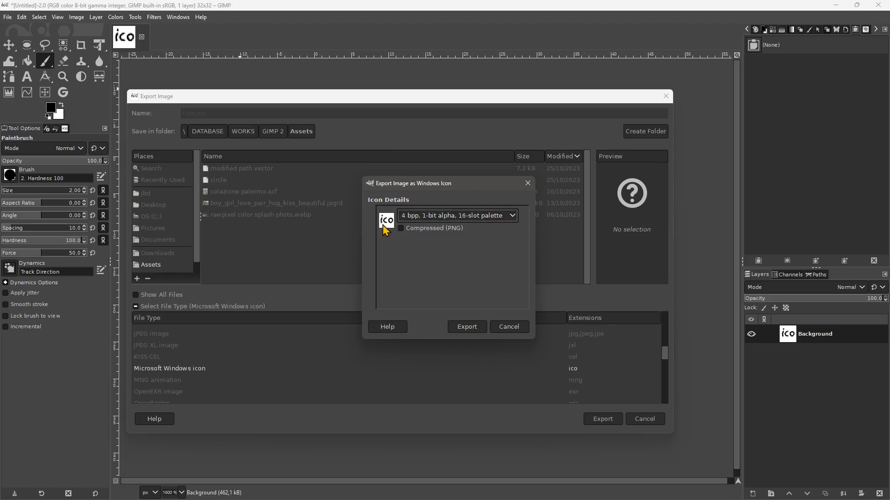
left_click(423, 217)
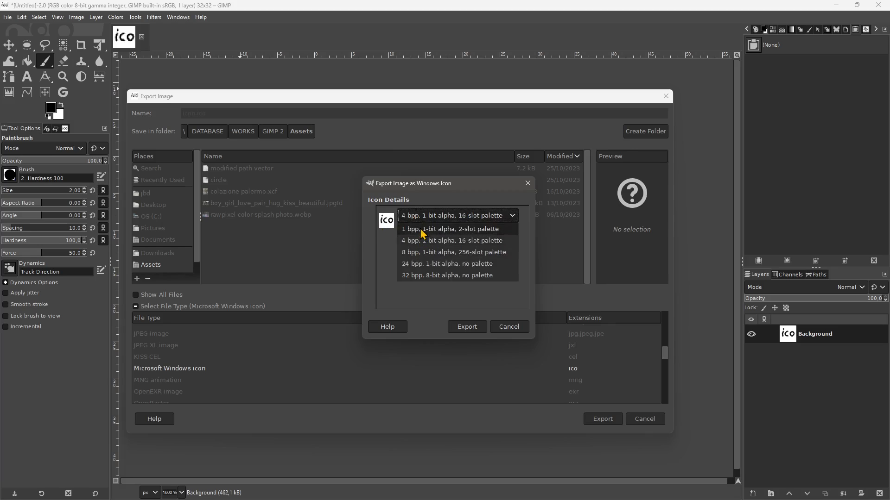
left_click(422, 229)
left_click(417, 217)
left_click(419, 241)
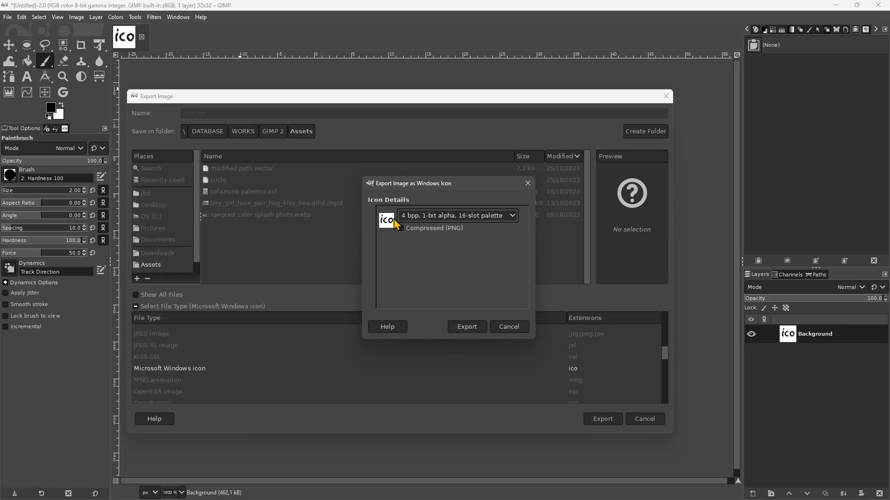
left_click(408, 217)
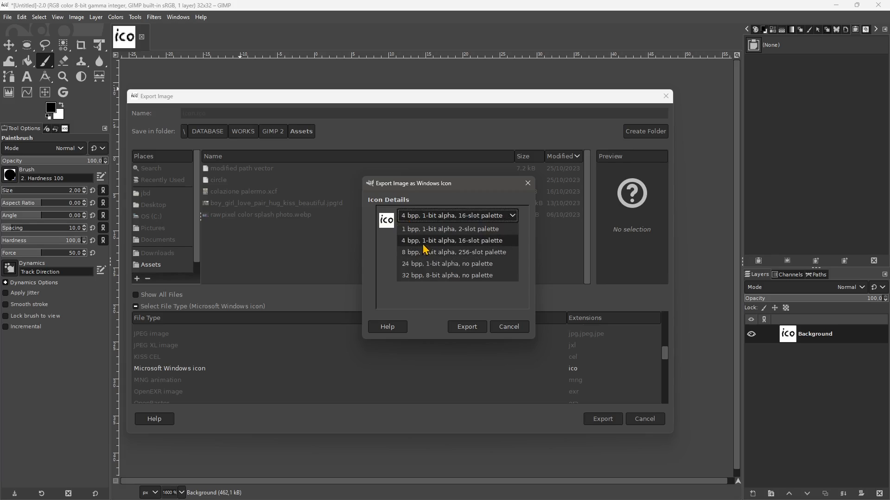
left_click(401, 240)
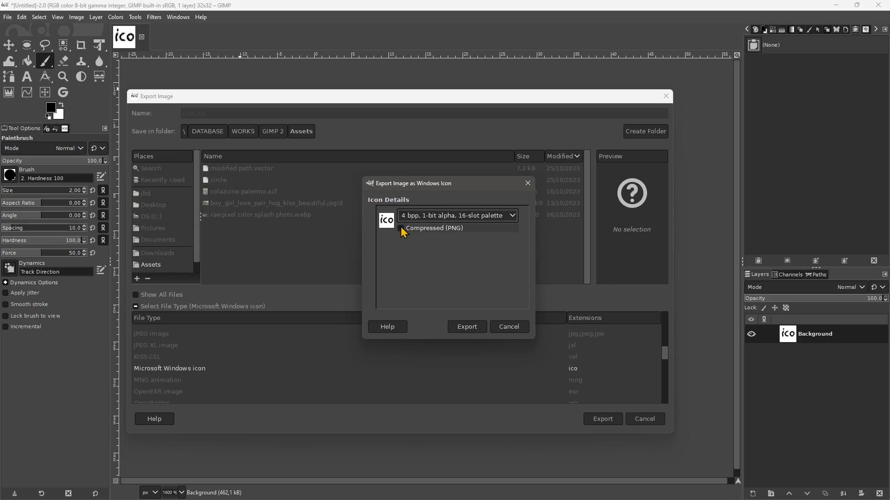
Try PNG compression for the icon, turn it off again and export the file
left_click(400, 228)
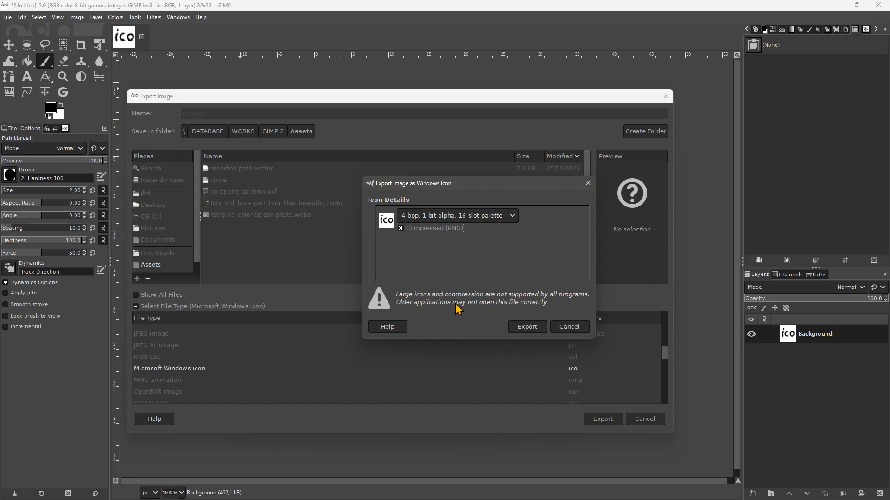
left_click(401, 228)
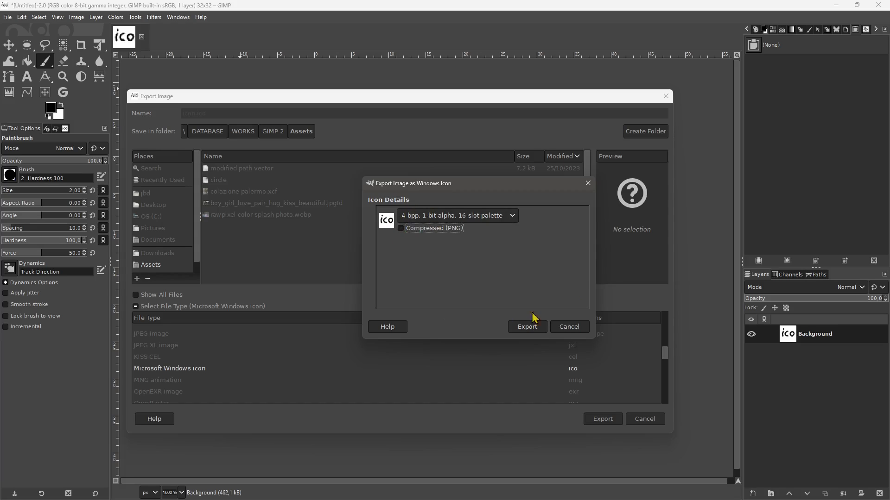
left_click(529, 328)
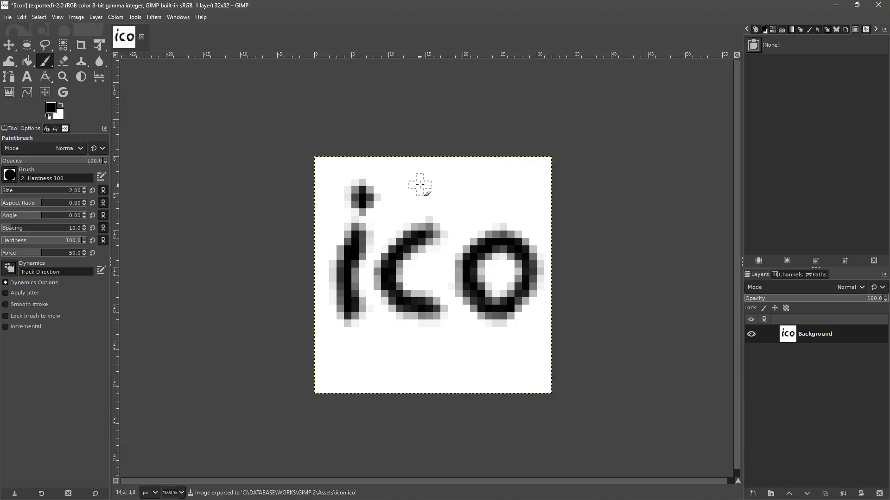
Paint trial strokes above and below the lettering and close the image, discarding its changes
left_click_drag(412, 188, 498, 211)
mouse_move(332, 344)
left_mouse_down()
mouse_move(383, 364)
mouse_move(494, 366)
left_mouse_up()
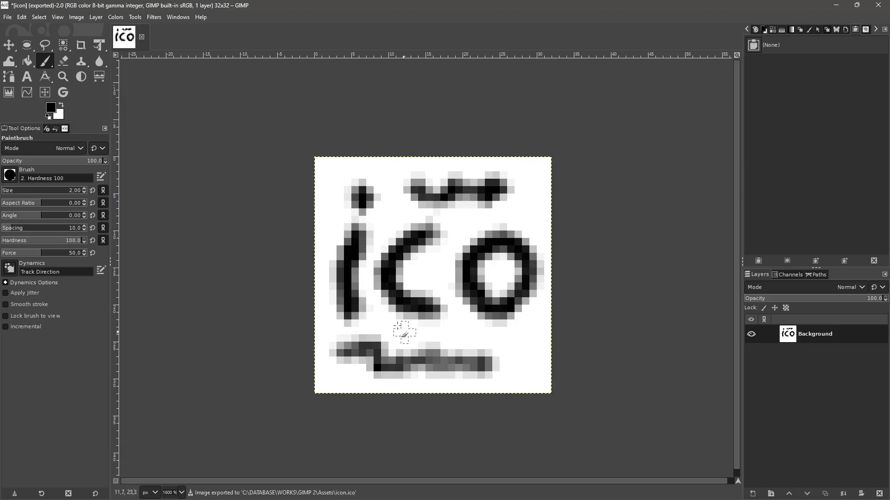
left_click(141, 37)
left_click(470, 306)
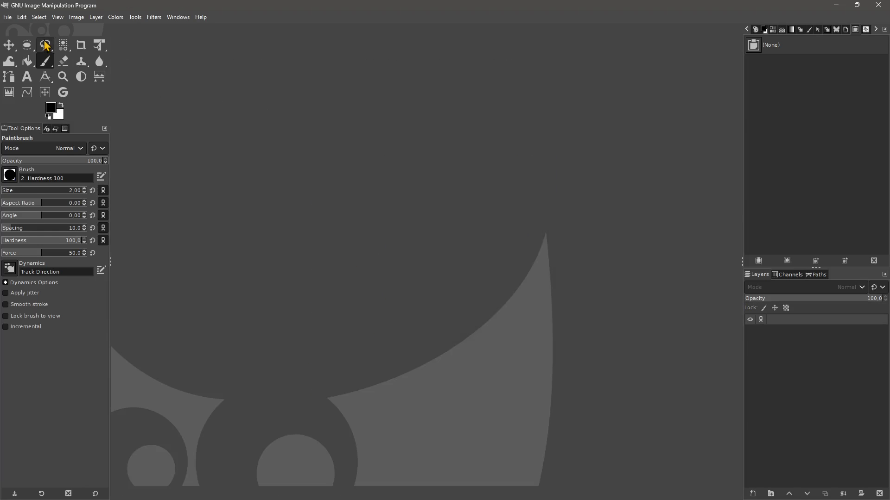
Create a new 320 × 320 px image
left_click(8, 18)
left_click(17, 30)
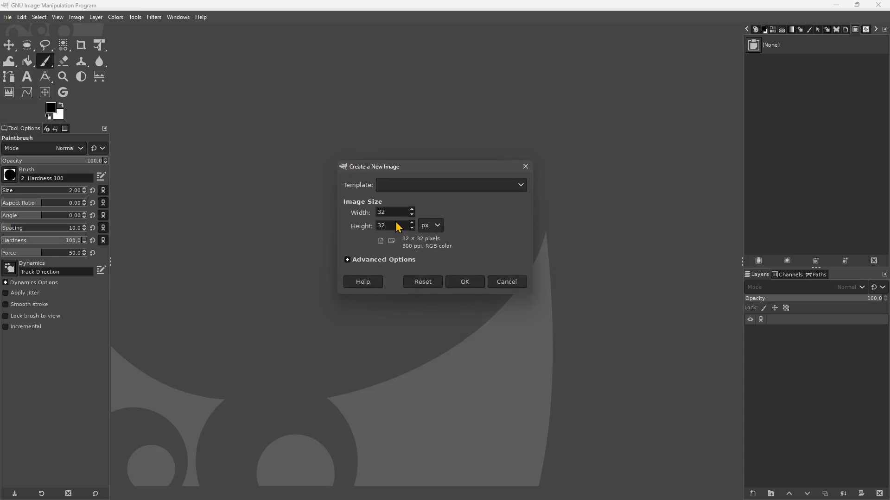
left_click(396, 224)
type("0")
left_click(394, 211)
left_click(455, 282)
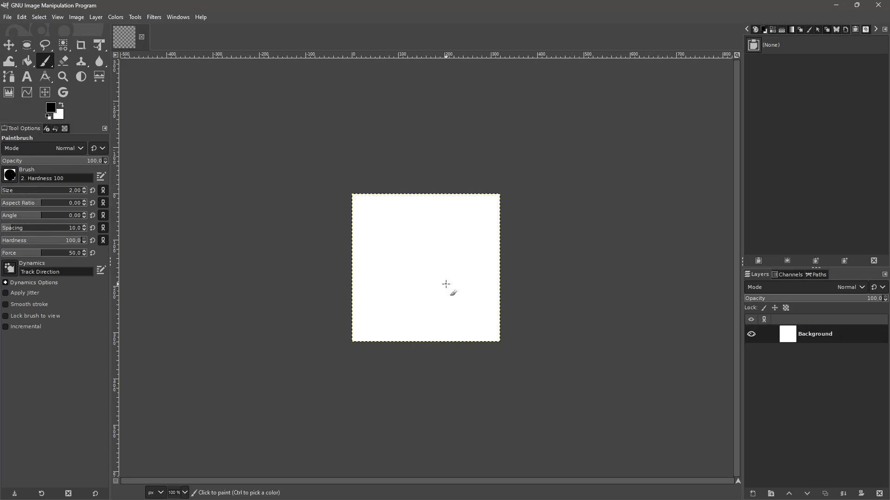
Undo a thin trial stroke and paint "Ico" freehand in black with a brush size of 39 across the canvas
scroll(437, 294, "up", 1)
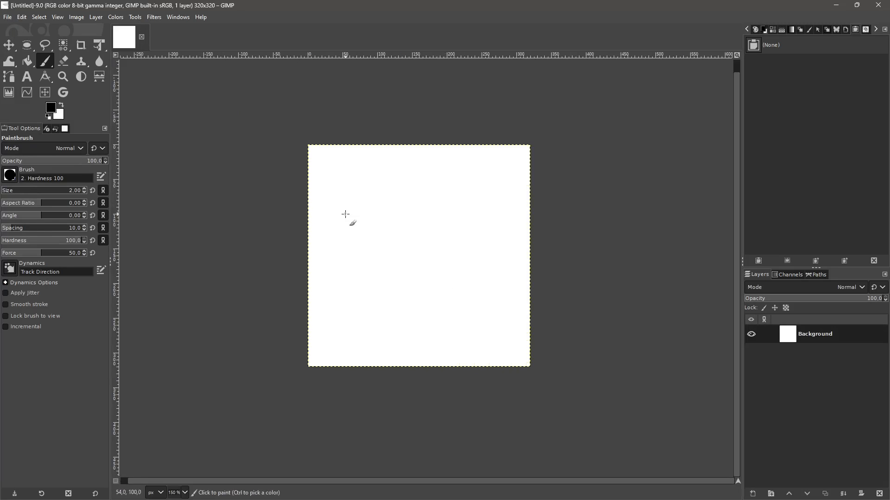
left_click_drag(346, 214, 335, 309)
key("ctrl+z")
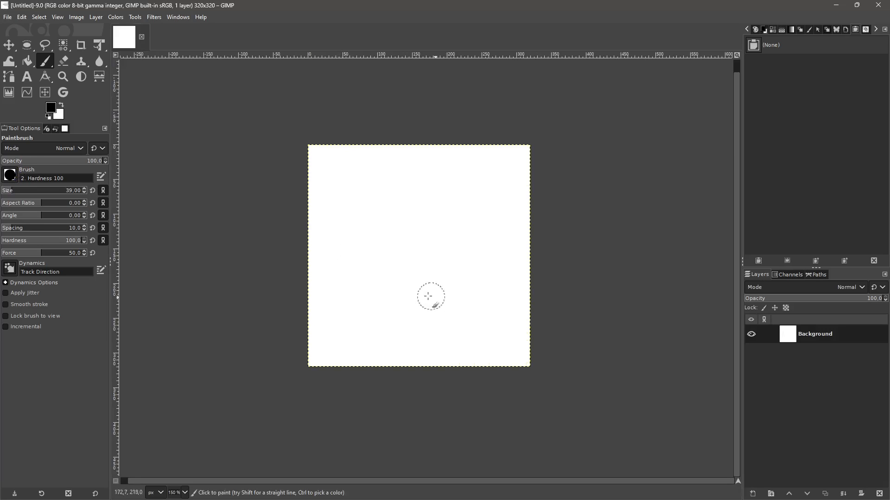
left_click_drag(349, 317, 353, 205)
left_click(438, 230)
mouse_move(426, 230)
left_mouse_down()
mouse_move(393, 282)
mouse_move(434, 275)
left_mouse_up()
mouse_move(507, 251)
left_mouse_down()
mouse_move(461, 258)
mouse_move(512, 258)
mouse_move(495, 238)
left_mouse_up()
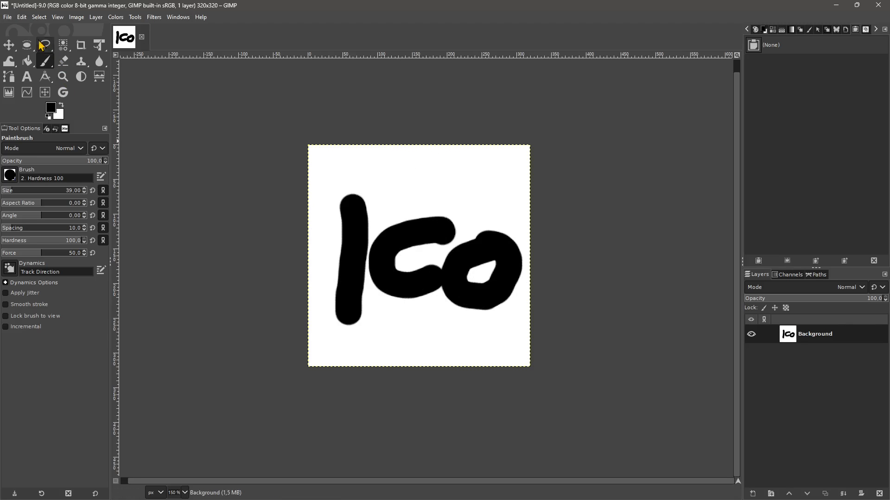
Scale the image to 32 × 32 px with cubic interpolation and close it, discarding the changes
left_click(77, 18)
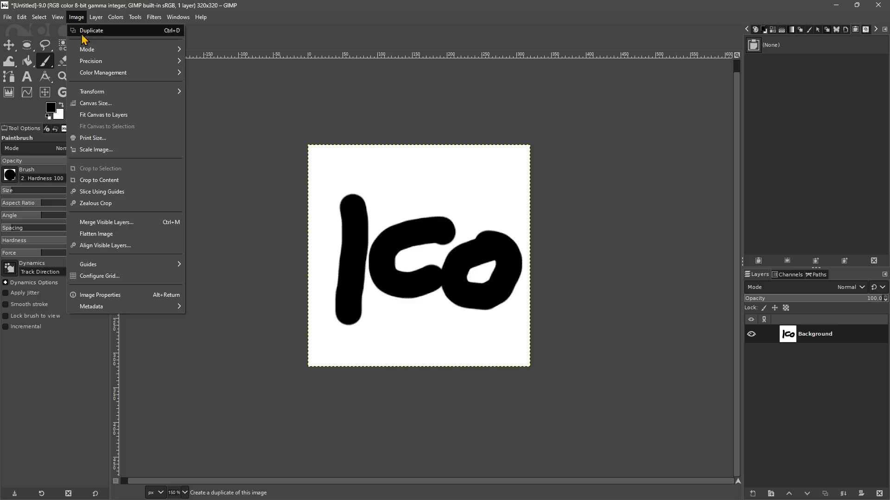
left_click(99, 147)
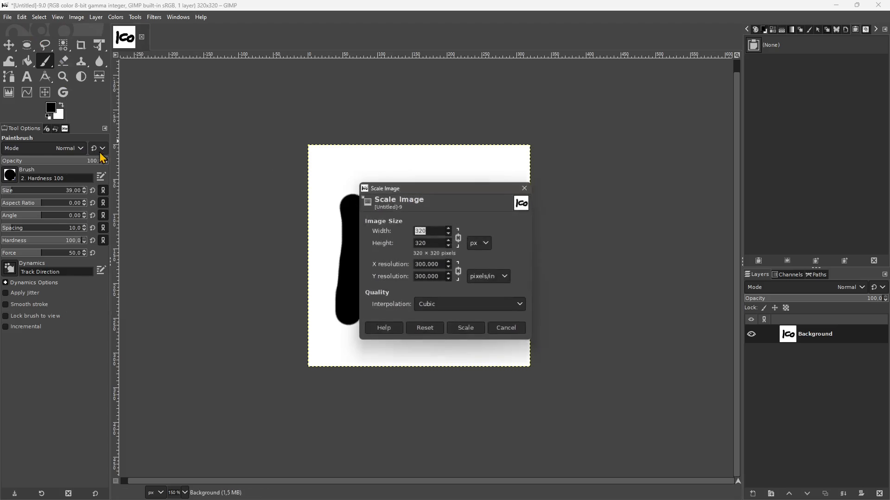
left_click(435, 242)
key("BackSpace")
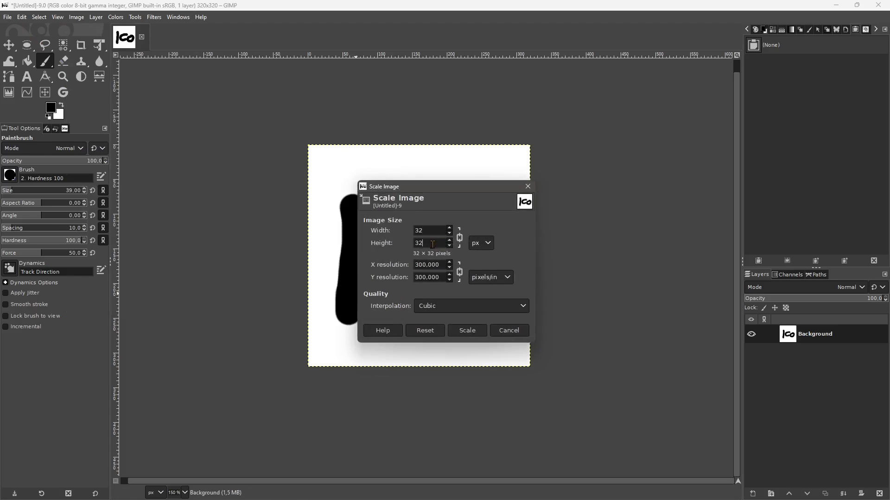
left_click(467, 330)
scroll(419, 260, "up", 6, "ctrl")
scroll(419, 261, "up", 1, "ctrl")
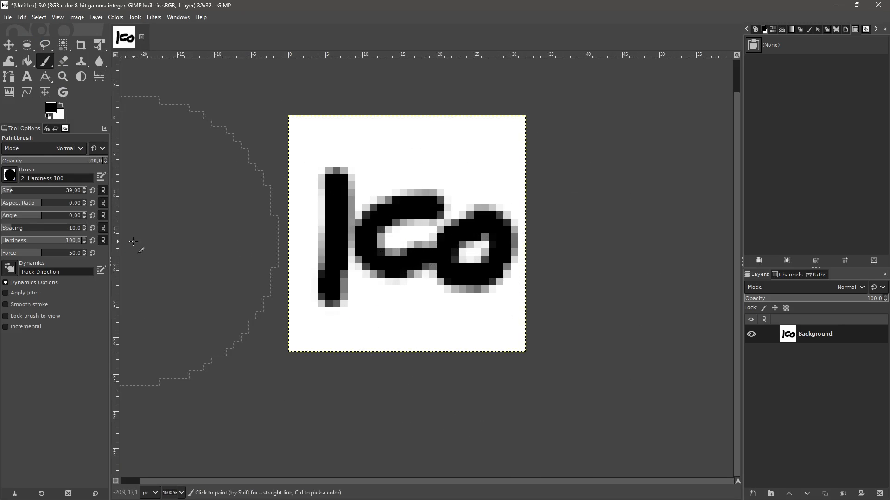
left_click(142, 38)
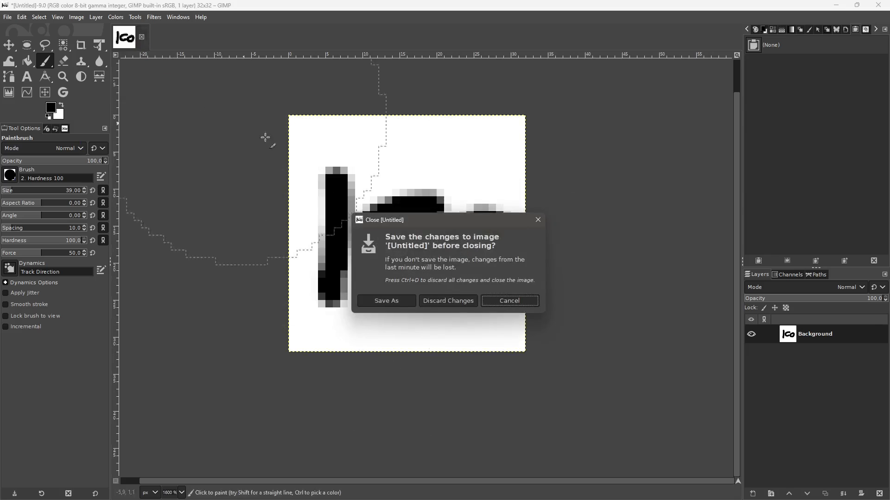
left_click(451, 304)
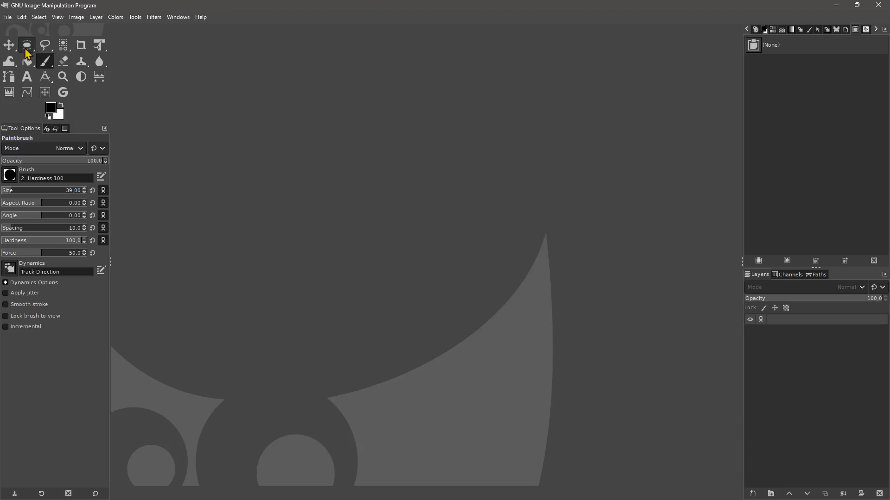
Open the image logo_bmp_04.bmp from the logo_JBD5 folder inside WORKS/JBDESIGN
left_click(8, 17)
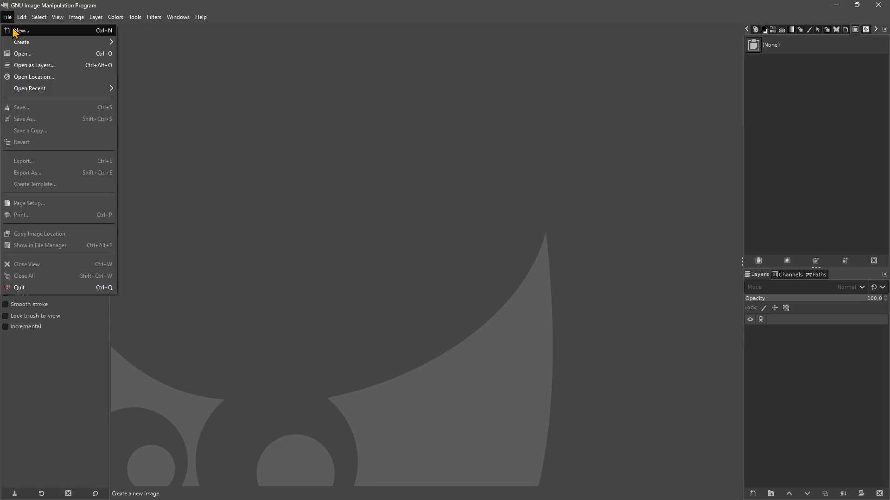
left_click(23, 53)
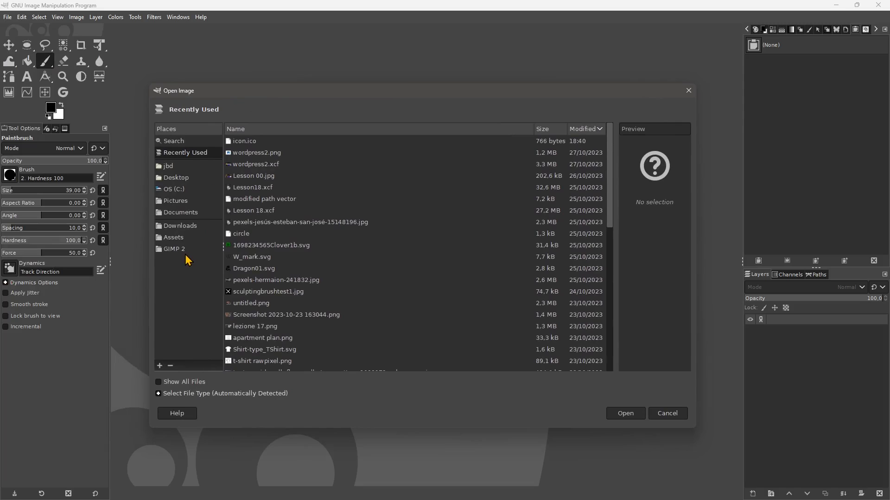
left_click(172, 249)
left_click(237, 108)
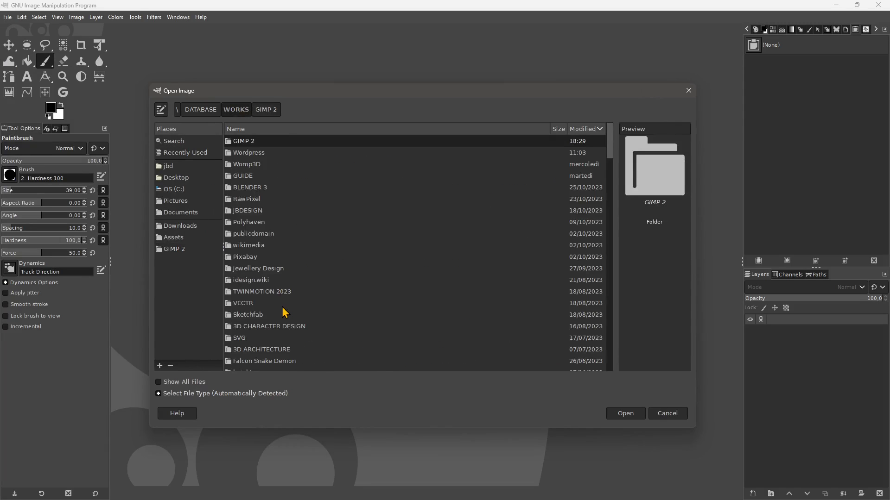
left_click(583, 129)
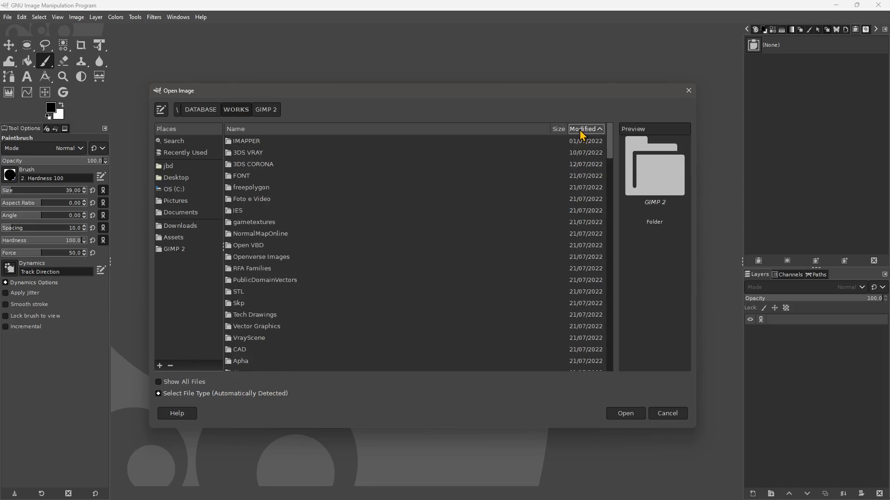
left_click(582, 129)
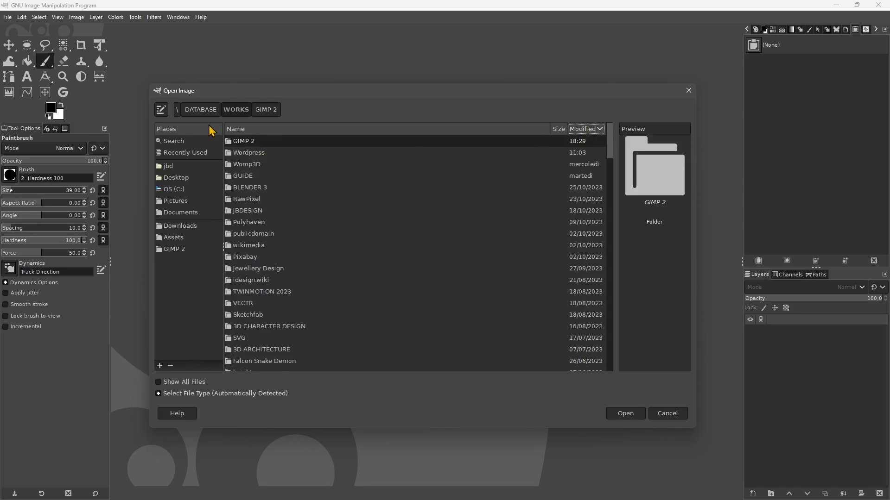
double_click(257, 212)
double_click(249, 177)
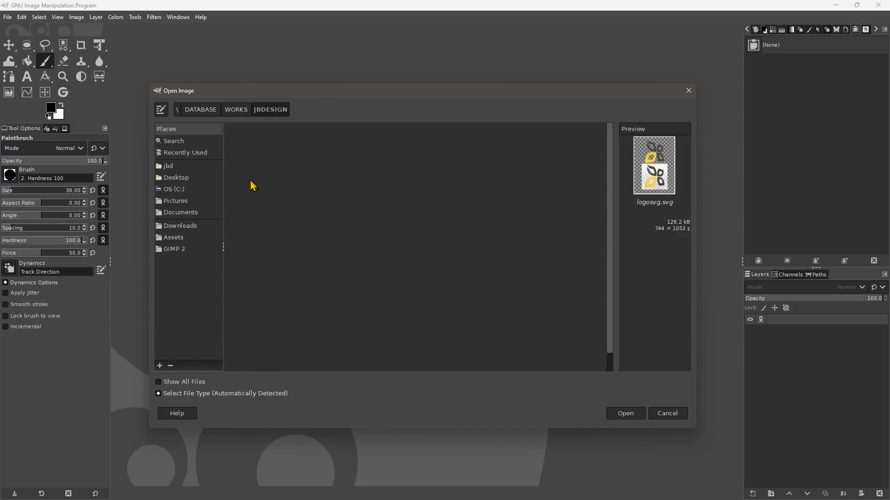
left_click(274, 165)
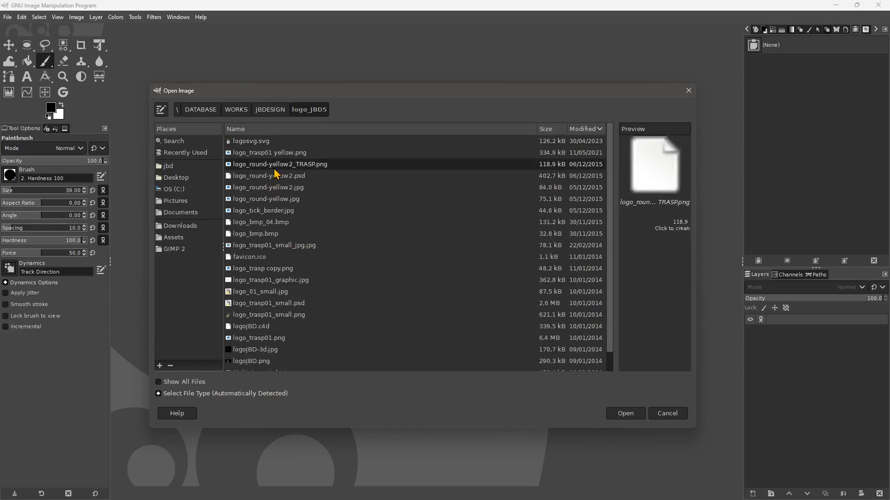
left_click(270, 222)
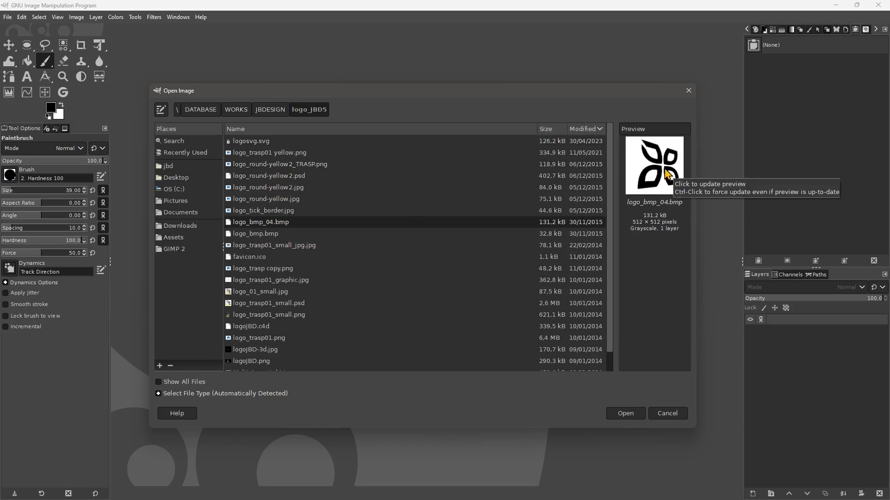
left_click(635, 412)
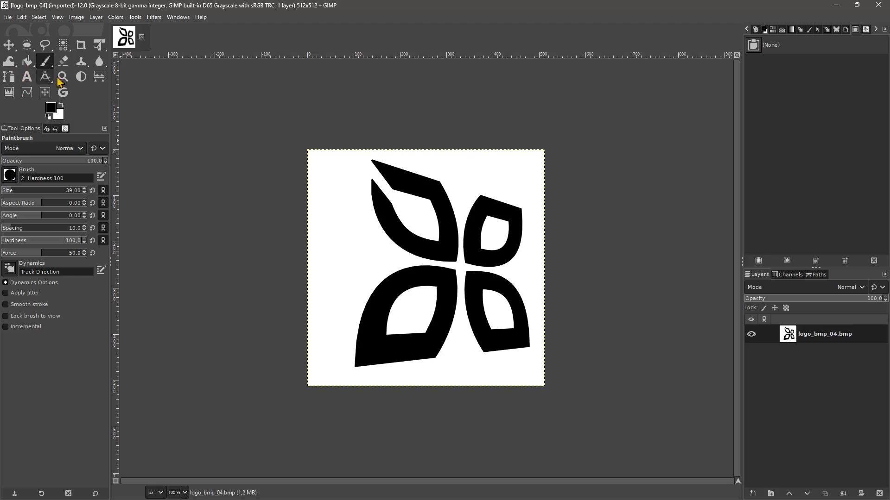
Reset the Crop tool options to defaults and move the logo layer about 40 px to the left
left_click(82, 50)
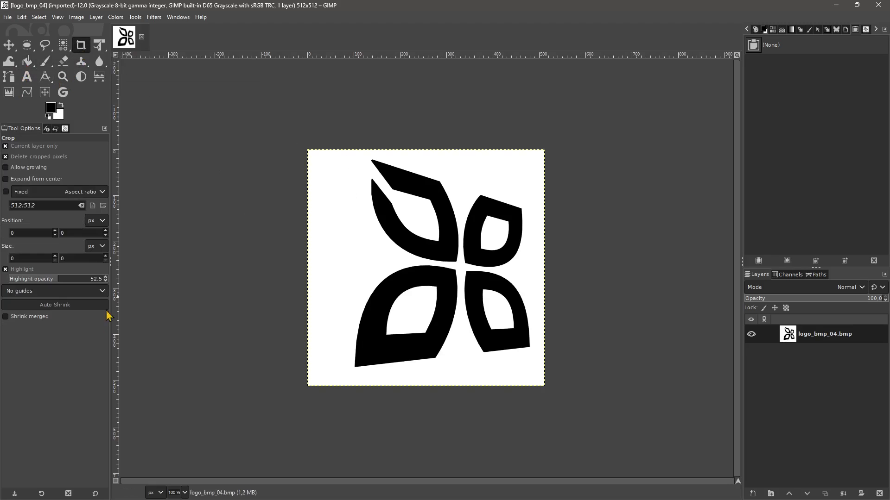
left_click(96, 493)
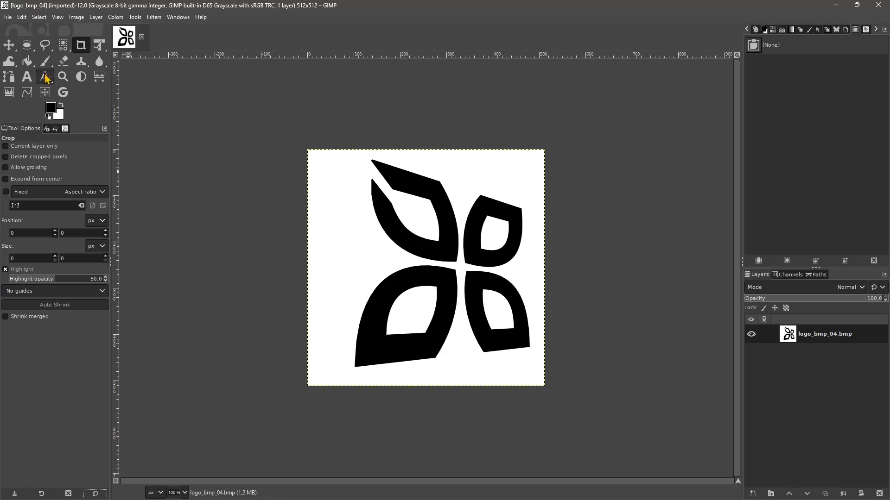
key("m")
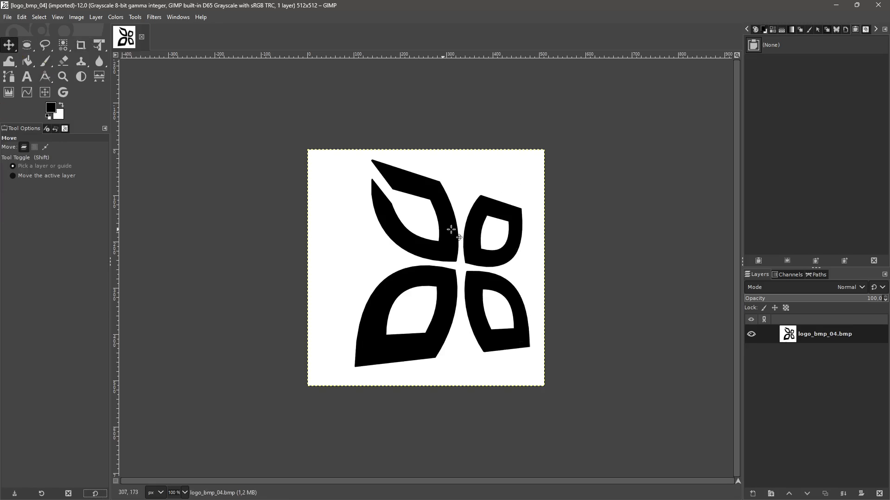
left_click_drag(469, 232, 450, 232)
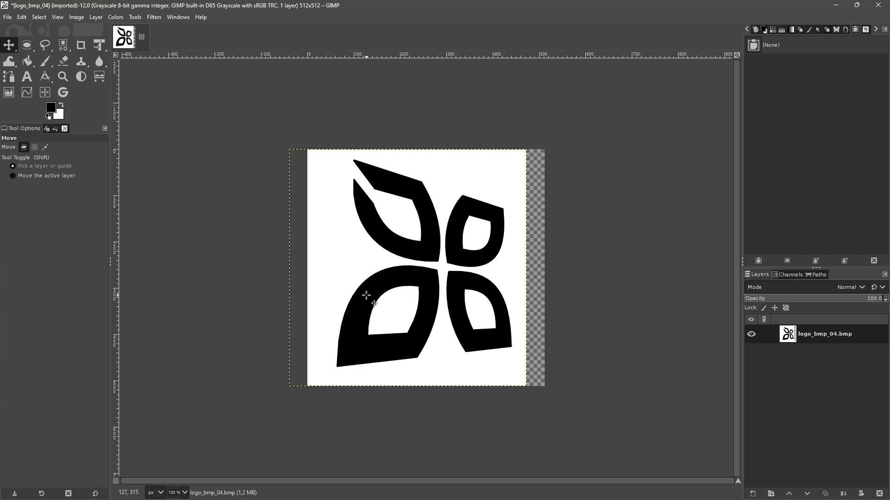
Swap the foreground and background colors and add a new white-filled layer beneath the logo layer
left_click(29, 65)
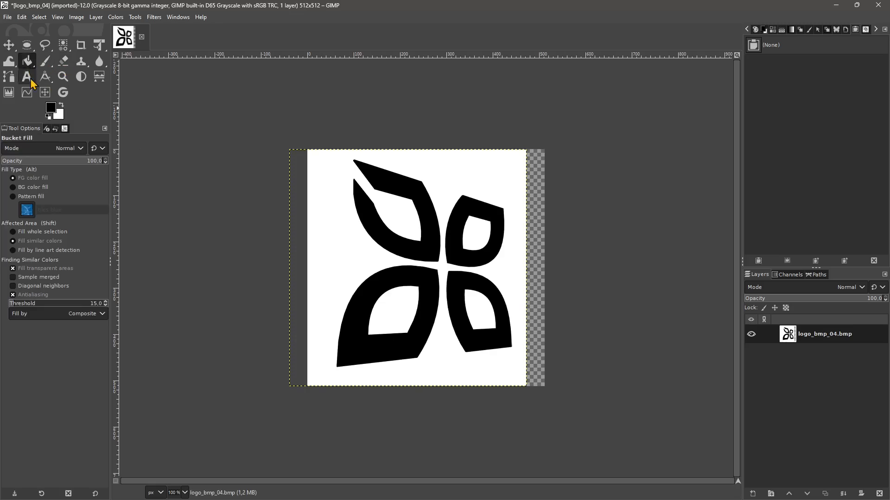
left_click(61, 106)
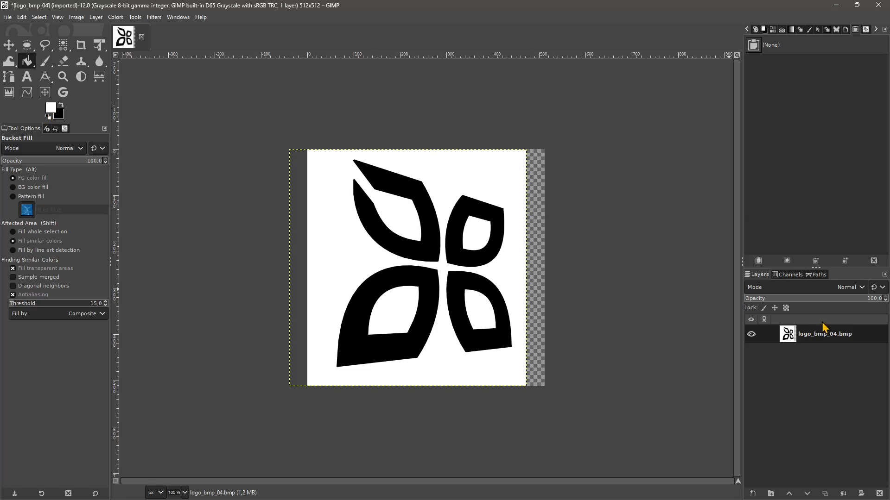
left_click(762, 331)
left_click(752, 494)
left_click(714, 464)
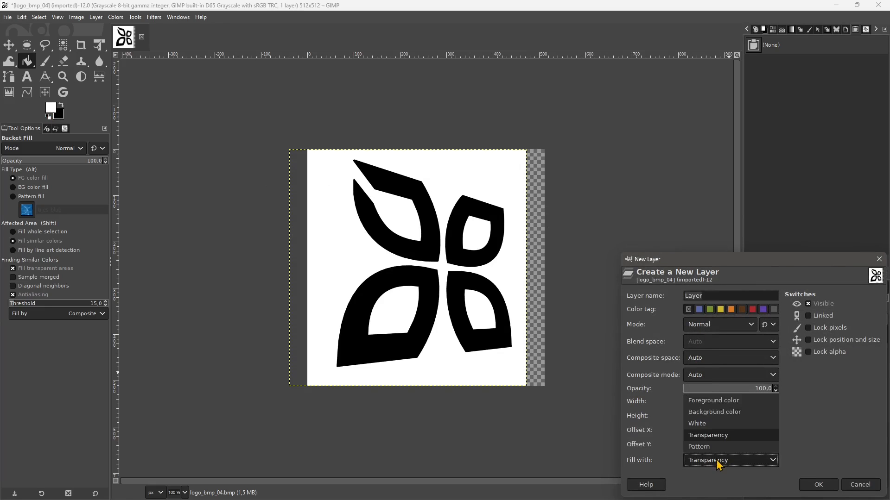
left_click(708, 422)
left_click(827, 486)
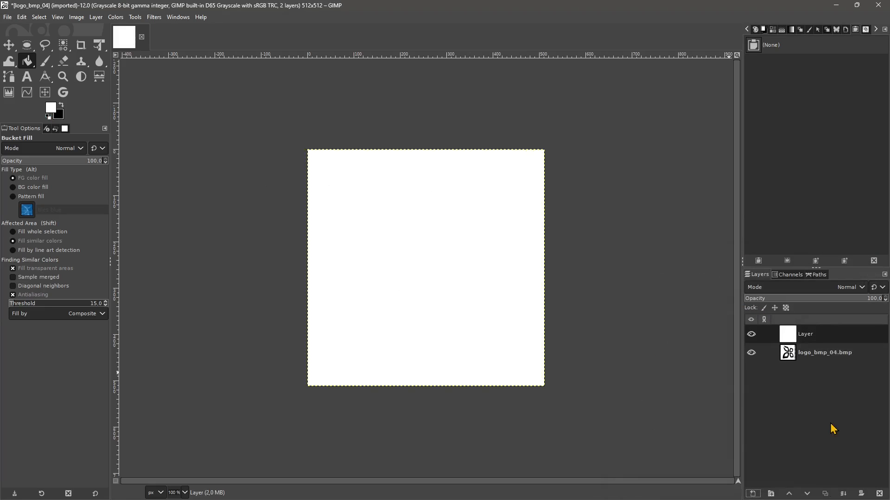
left_click_drag(808, 342, 817, 364)
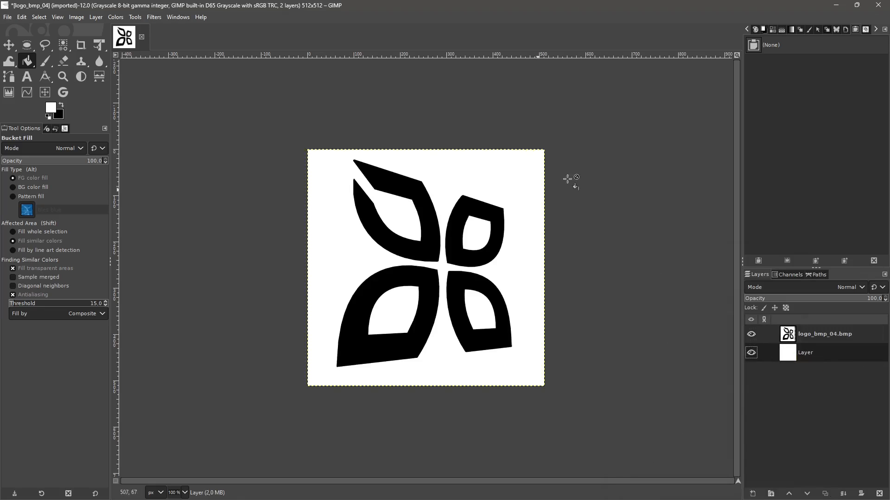
Move the logo_bmp_04.bmp layer about 7 px right and 2 px down
left_click(765, 334)
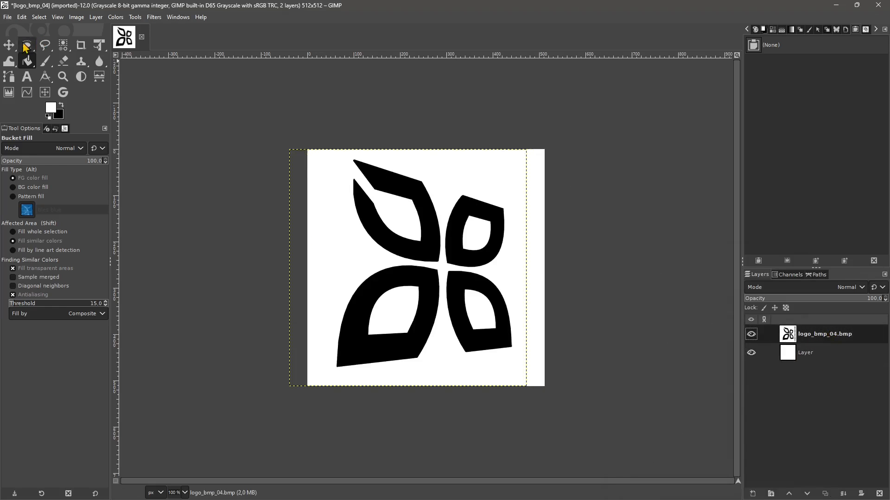
key("m")
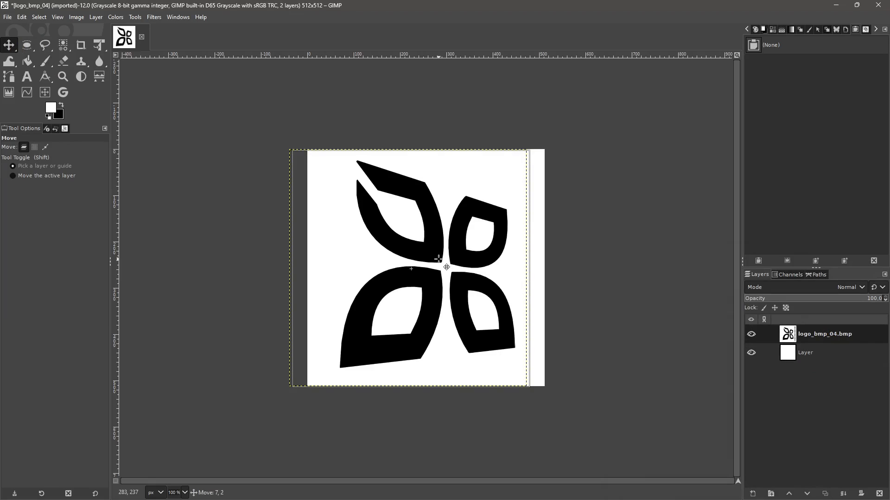
left_click_drag(438, 259, 439, 259)
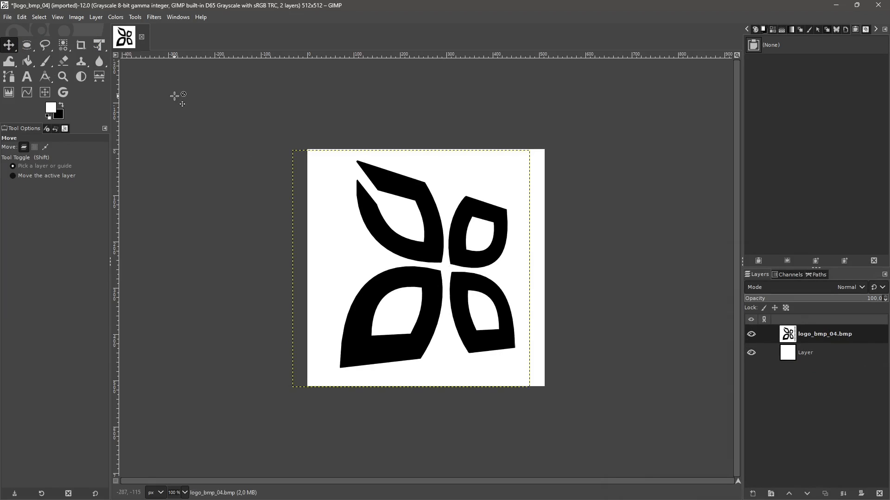
Create a new layer from the visible image and delete the original logo layer and the white layer
right_click(806, 346)
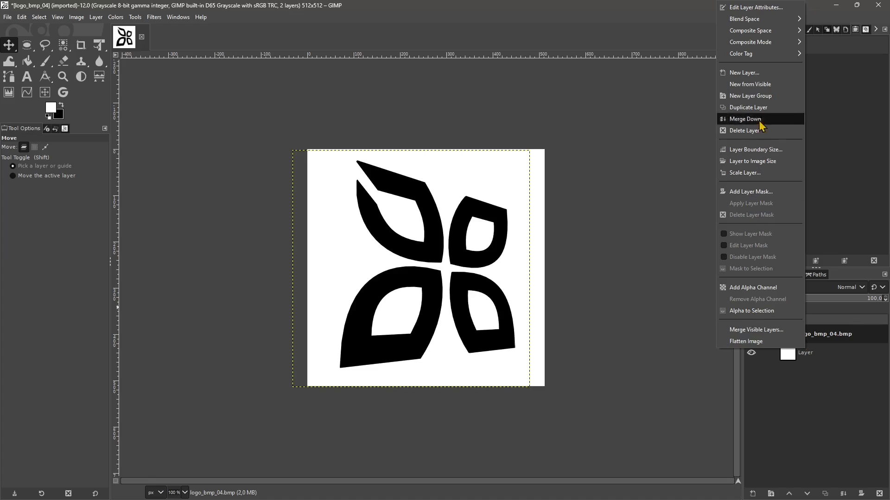
left_click(735, 89)
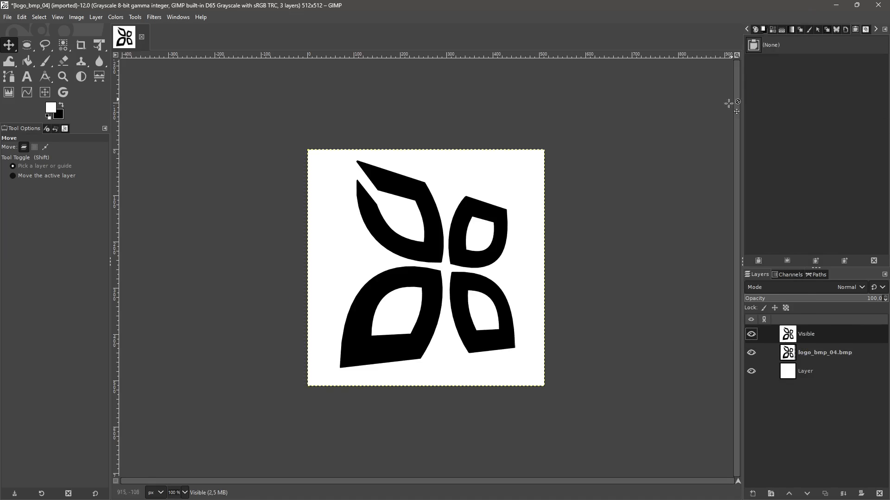
left_click(821, 356)
left_click(878, 493)
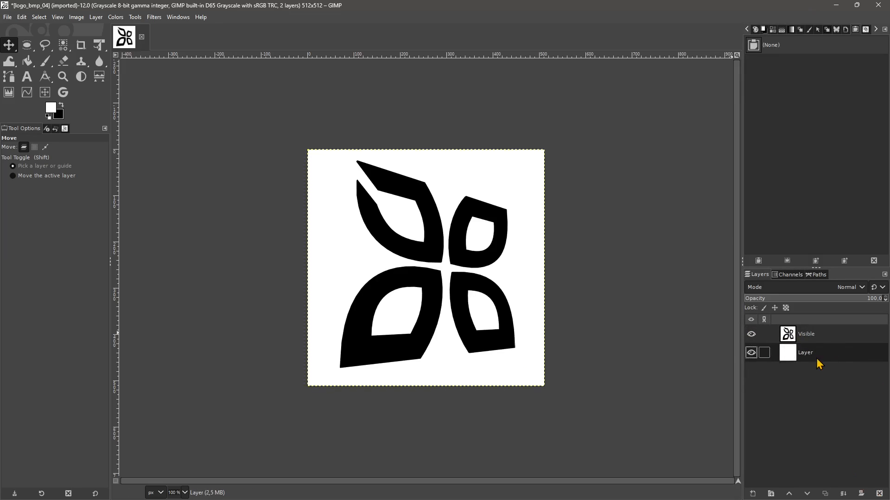
left_click(878, 493)
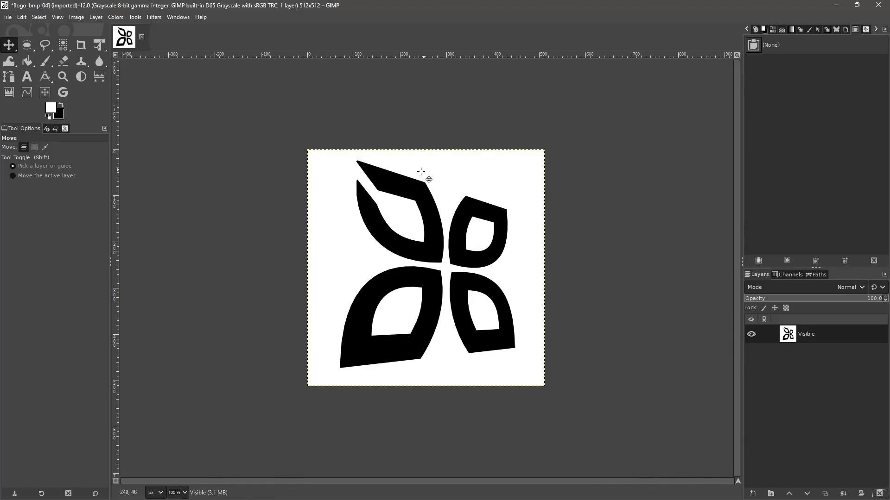
Select all the white areas of the logo image by color and delete them to transparency
left_click(66, 49)
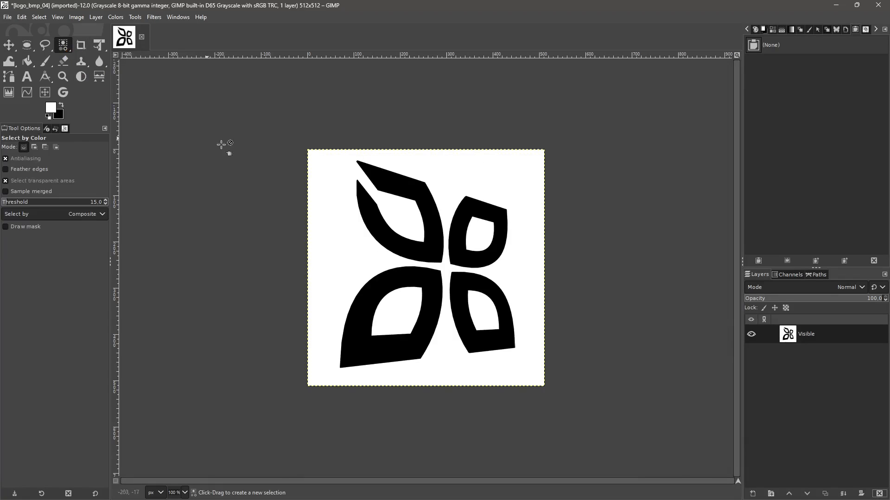
left_click(321, 170)
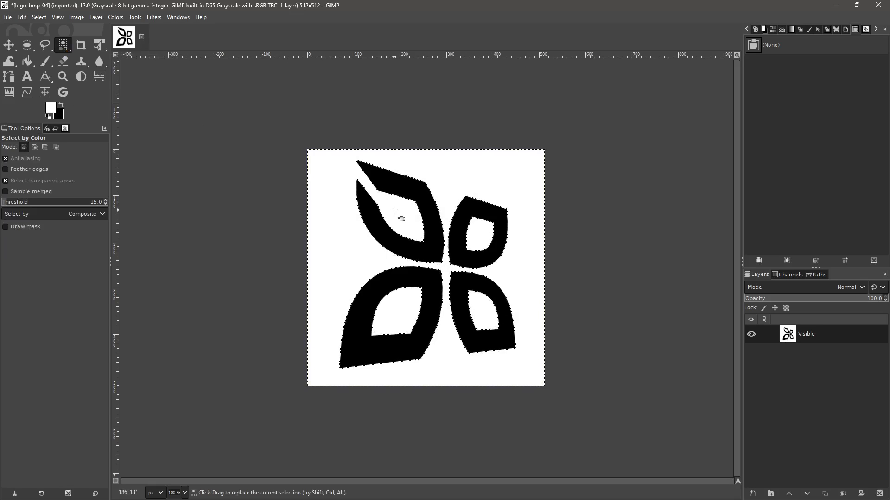
key("Delete")
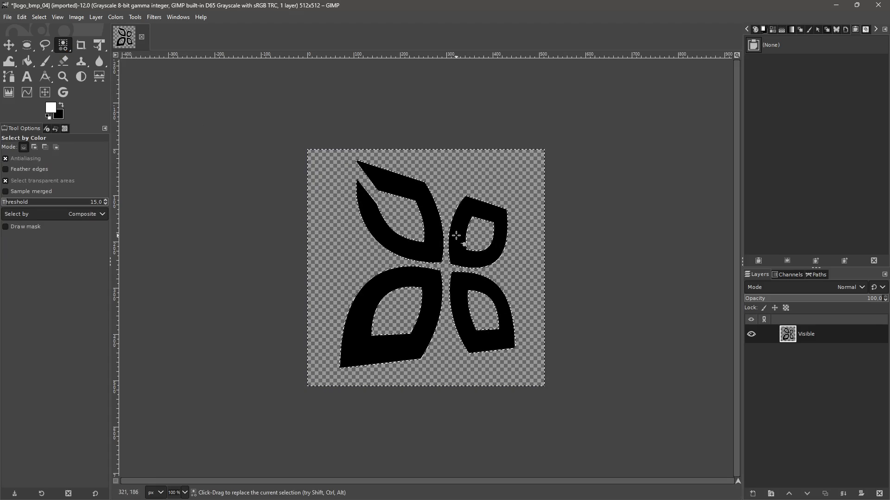
left_click(8, 18)
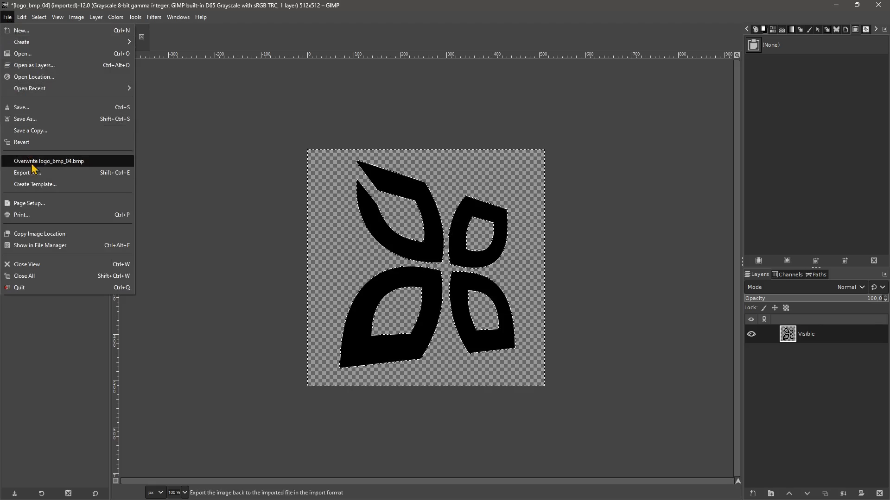
left_click(44, 174)
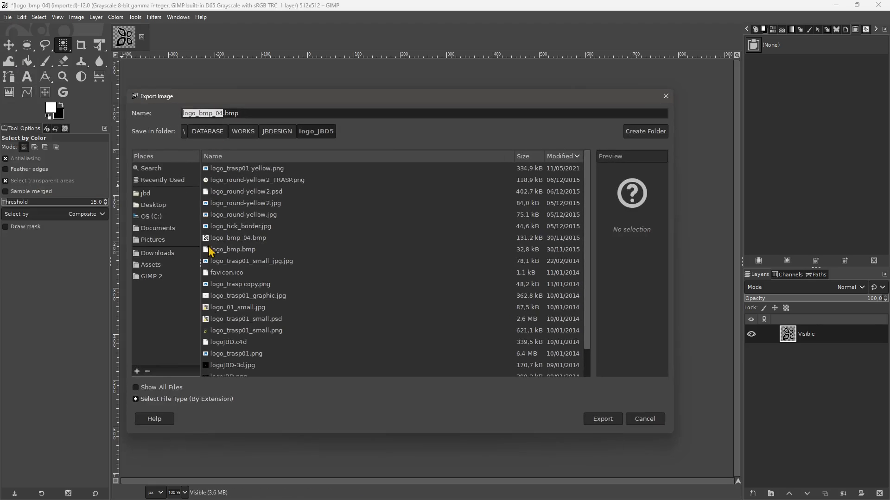
left_click(151, 265)
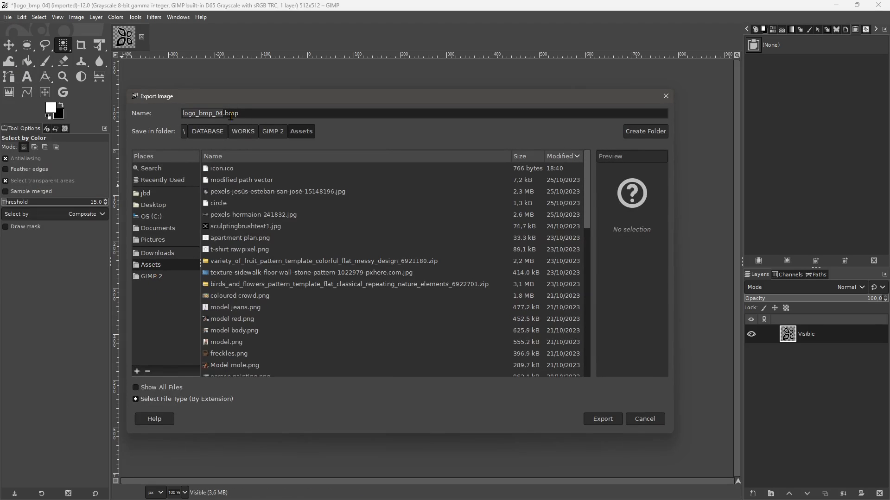
left_click(165, 400)
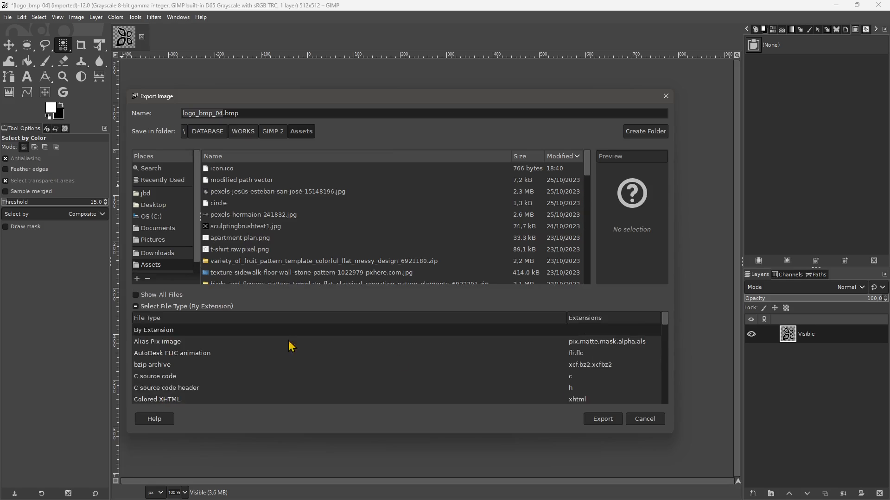
scroll(575, 362, "down", 10)
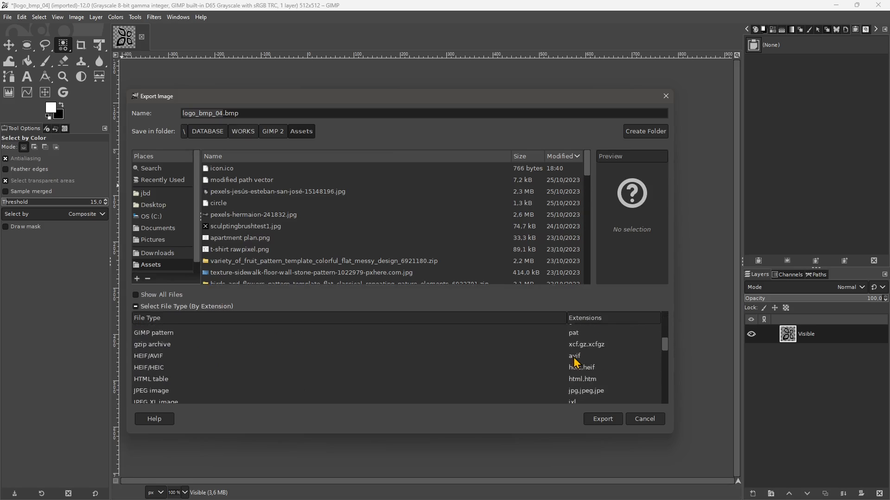
scroll(574, 362, "down", 3)
left_click(572, 370)
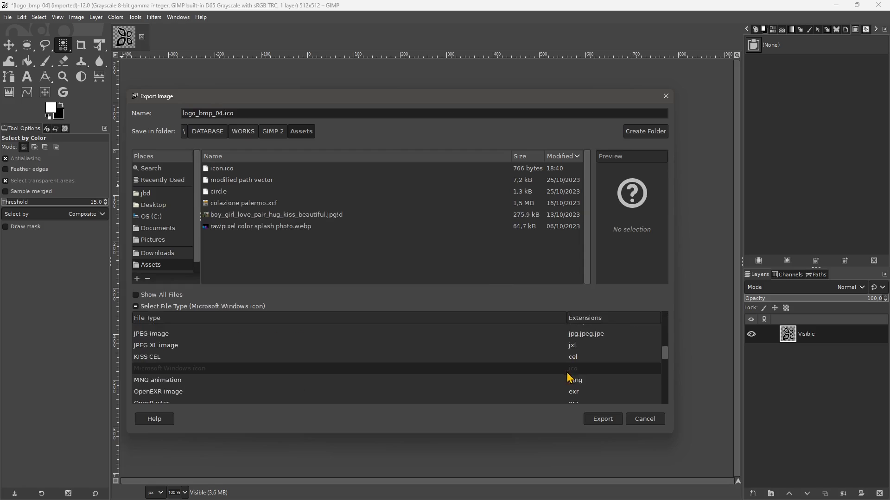
left_click(240, 115)
left_click(666, 96)
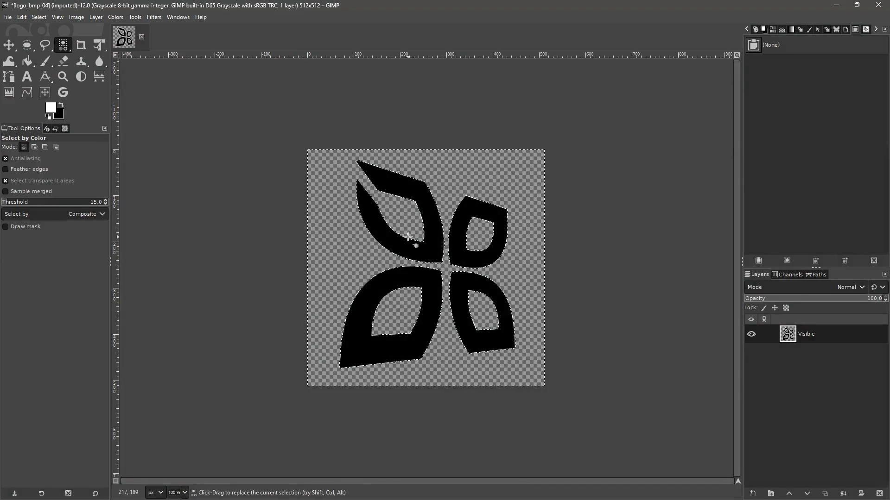
Scale the logo image to 48 × 48 px with cubic interpolation
left_click(76, 17)
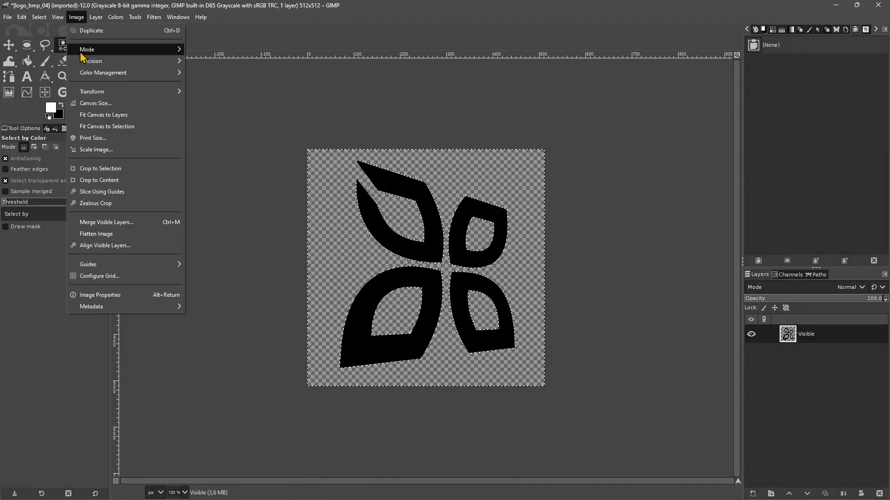
left_click(88, 149)
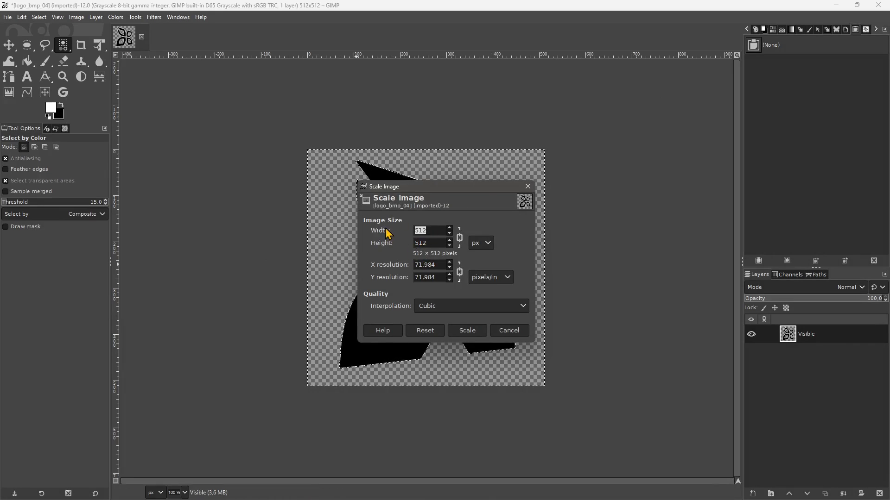
type("48")
key("Tab")
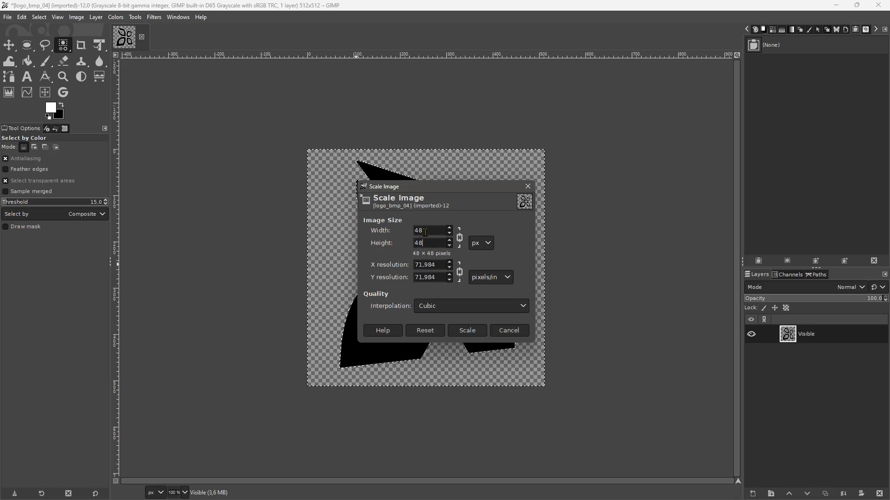
left_click(460, 331)
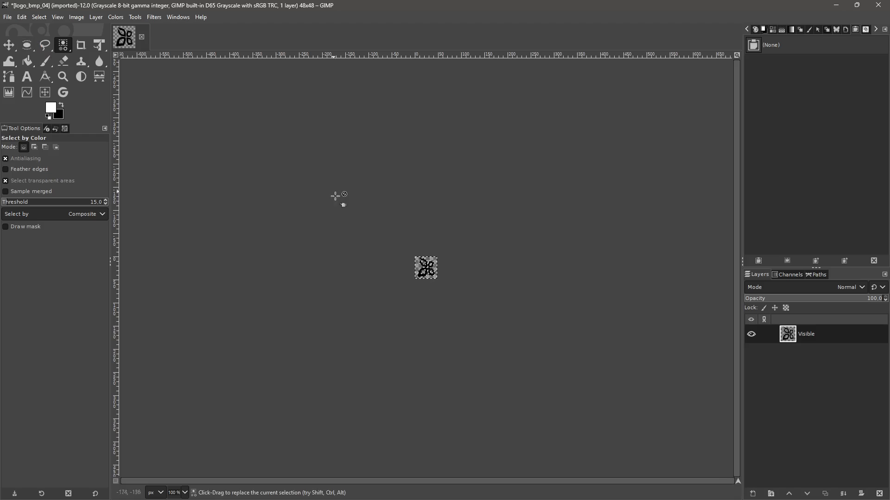
Clear the selection around the logo
right_click(425, 261)
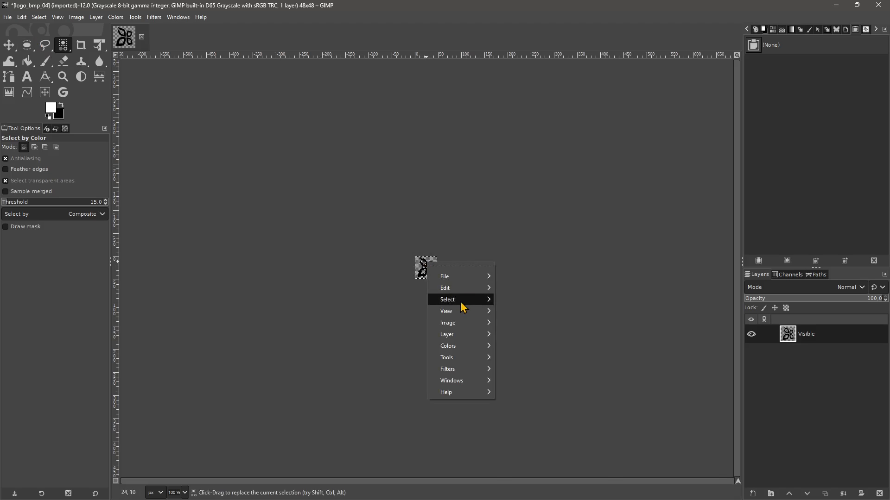
mouse_move(461, 302)
left_click(516, 297)
Examine the edges and pixel detail of the scaled logo up close
key("4")
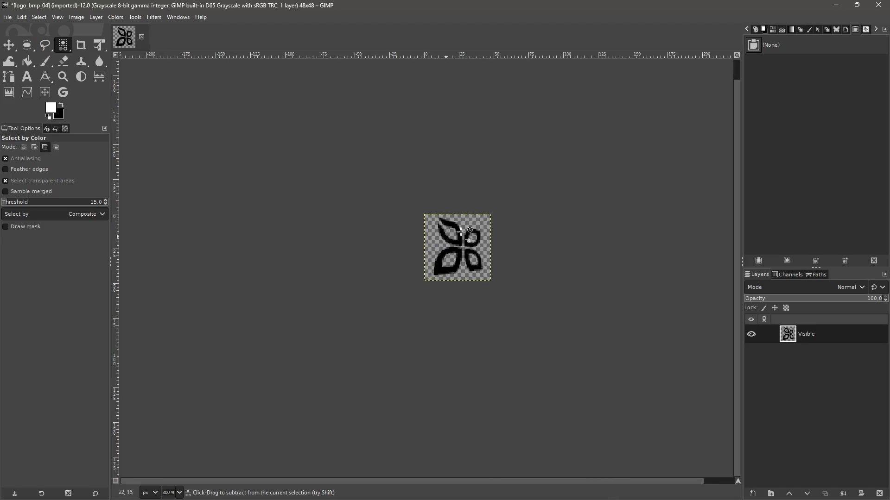
scroll(467, 279, "up", 2)
scroll(454, 290, "down", 4)
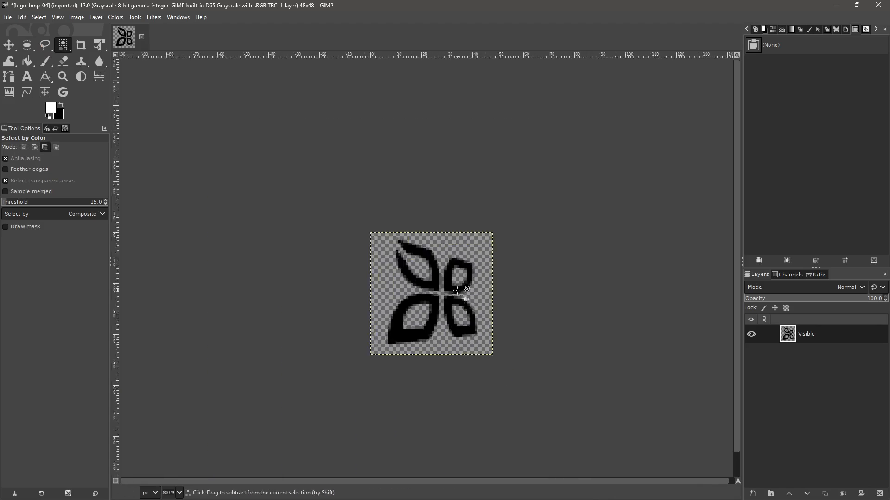
scroll(430, 344, "up", 3)
scroll(428, 342, "down", 2)
scroll(506, 283, "up", 2)
scroll(433, 314, "down", 2)
scroll(369, 330, "up", 1)
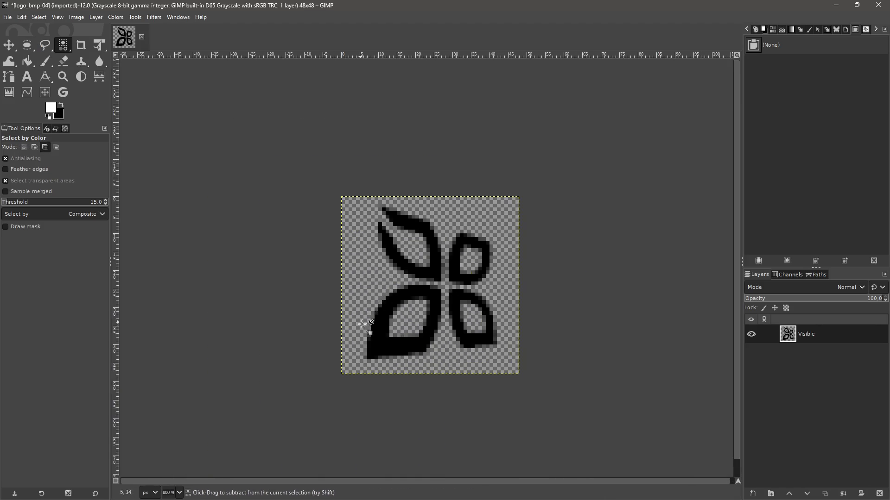
Start exporting the image as logo.ico in the Assets folder
left_click(24, 17)
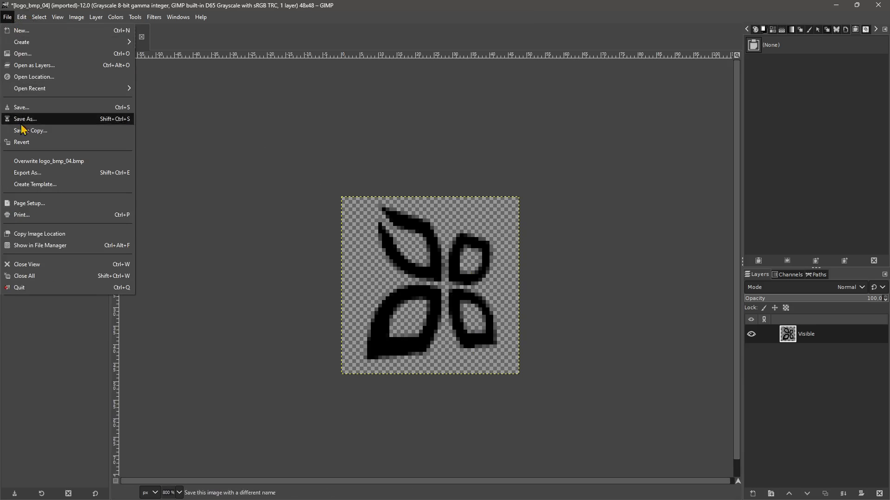
left_click(33, 173)
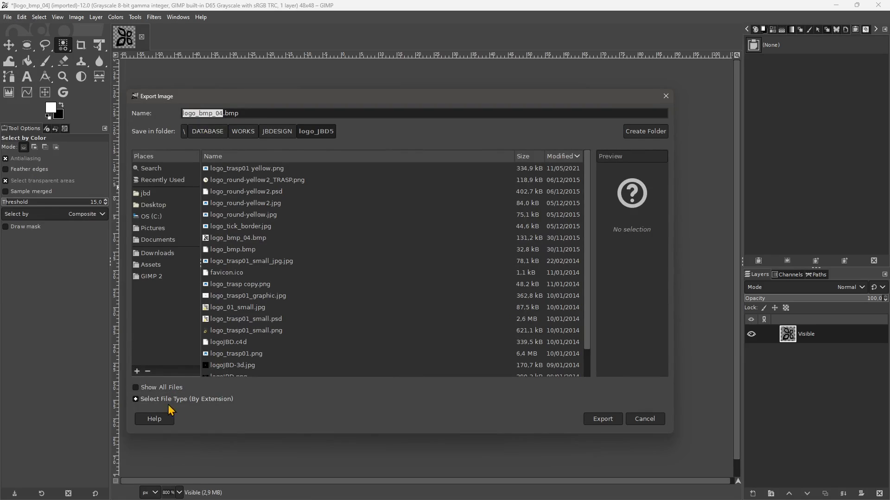
left_click(150, 266)
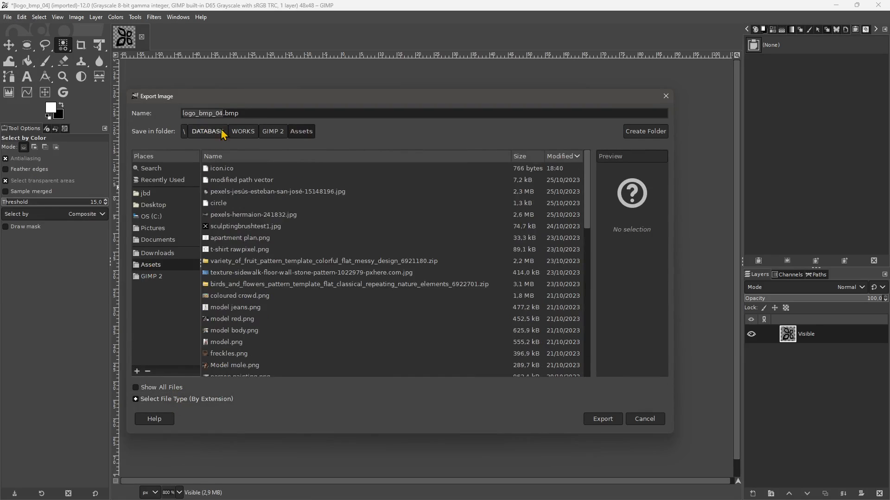
left_click_drag(237, 114, 202, 116)
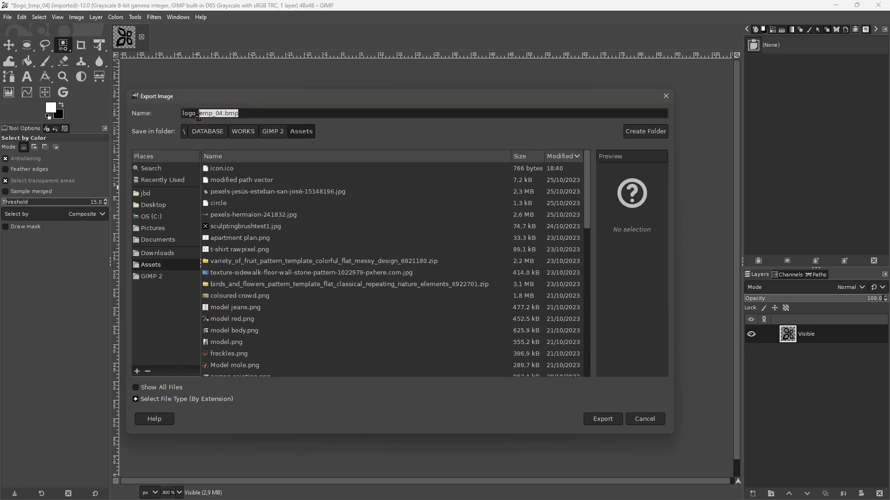
key("BackSpace")
key("BackSpace")
left_click(603, 419)
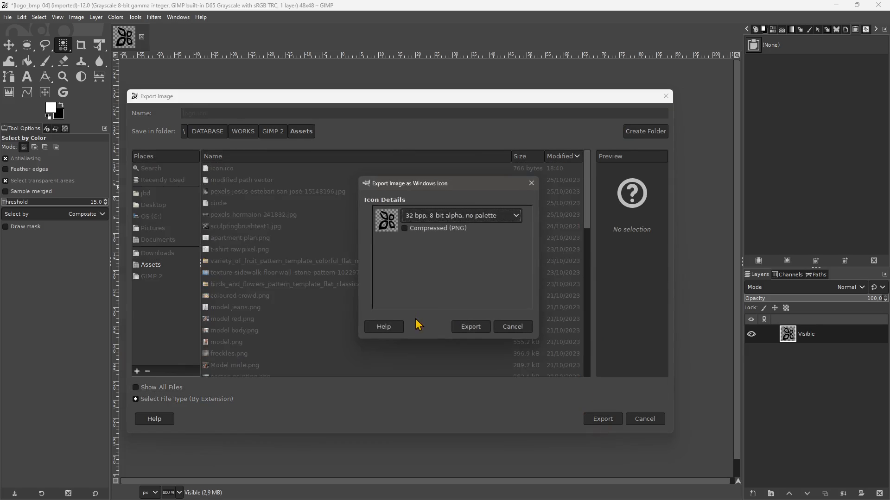
Try other icon color depths, including 8 bpp with a 256-slot palette and 4 bpp with a 16-slot palette
left_click(439, 217)
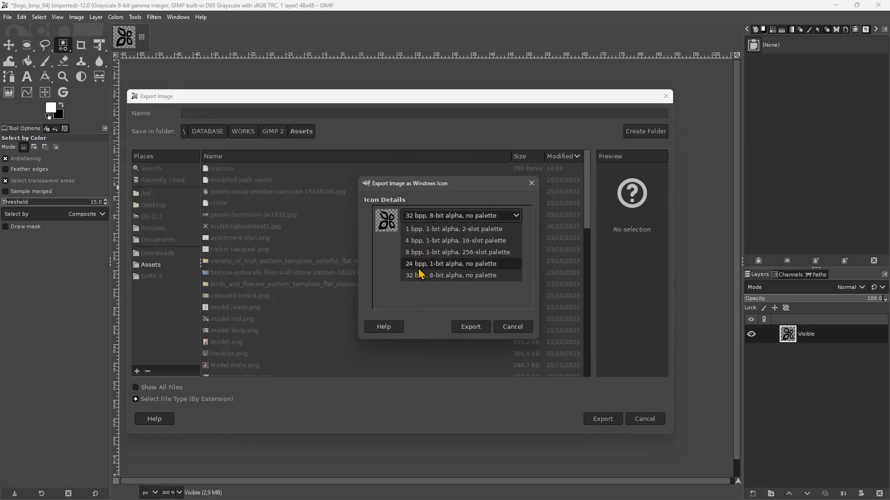
left_click(421, 269)
left_click(426, 217)
left_click(422, 252)
left_click(424, 217)
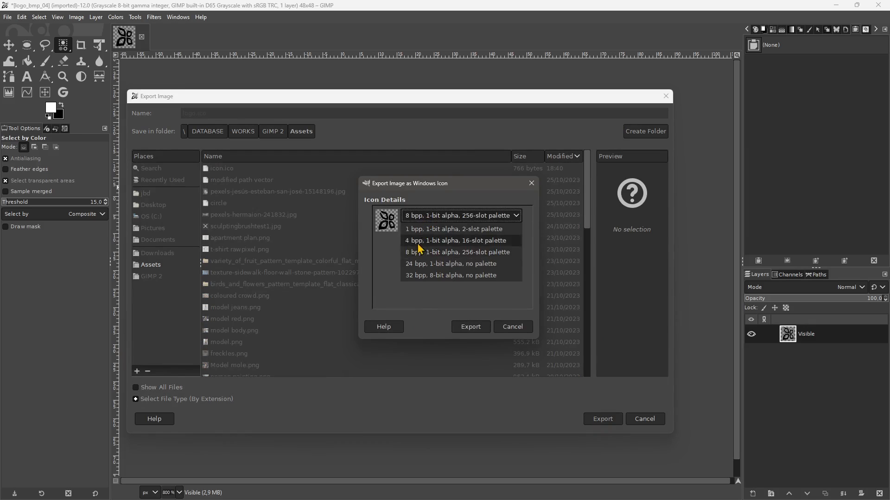
left_click(420, 241)
Set the icon format to 1 bpp, 1-bit alpha, 2-slot palette and export it without PNG compression
left_click(423, 218)
left_click(421, 229)
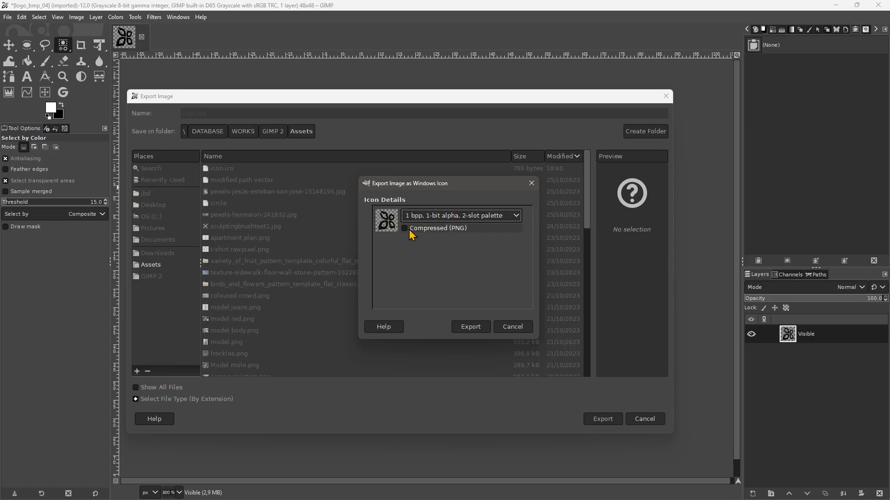
left_click(470, 327)
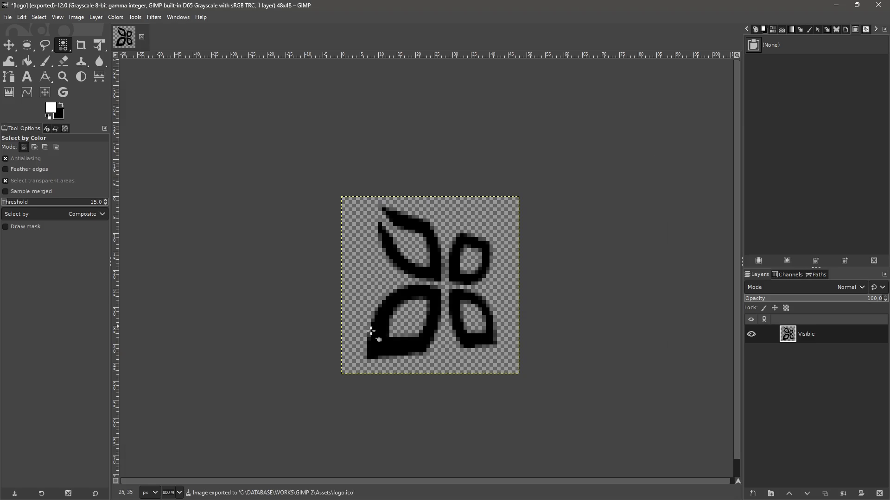